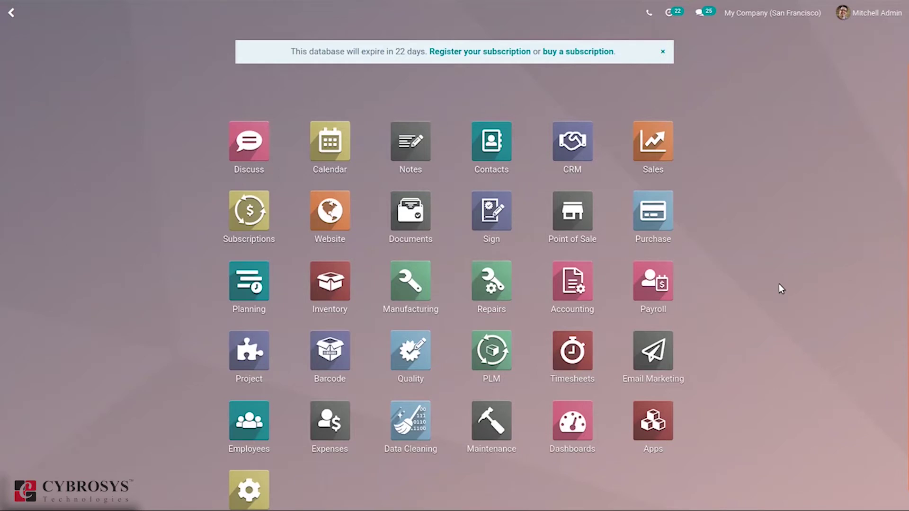
Step: Filter the home menu apps by typing 'Pr'
text(Pr)
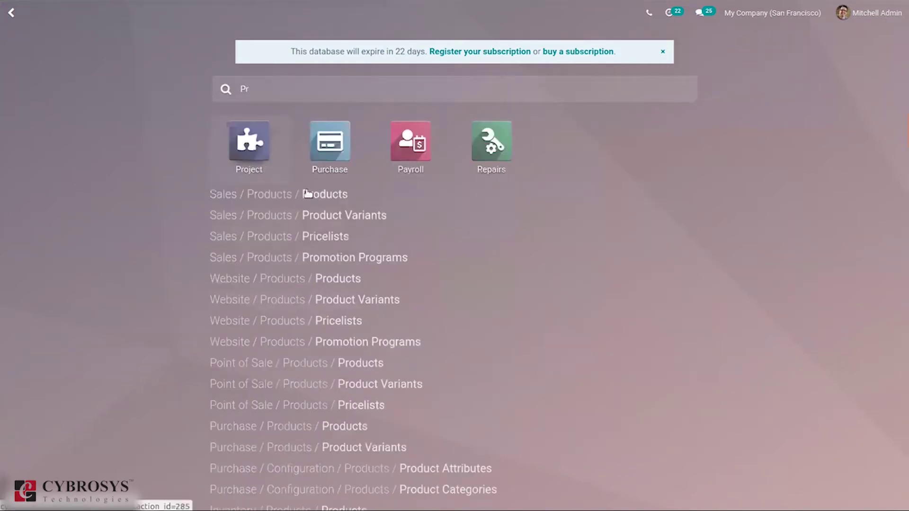
Step: Open the Project app's Settings to confirm Planning and Timesheets are enabled
click(249, 142)
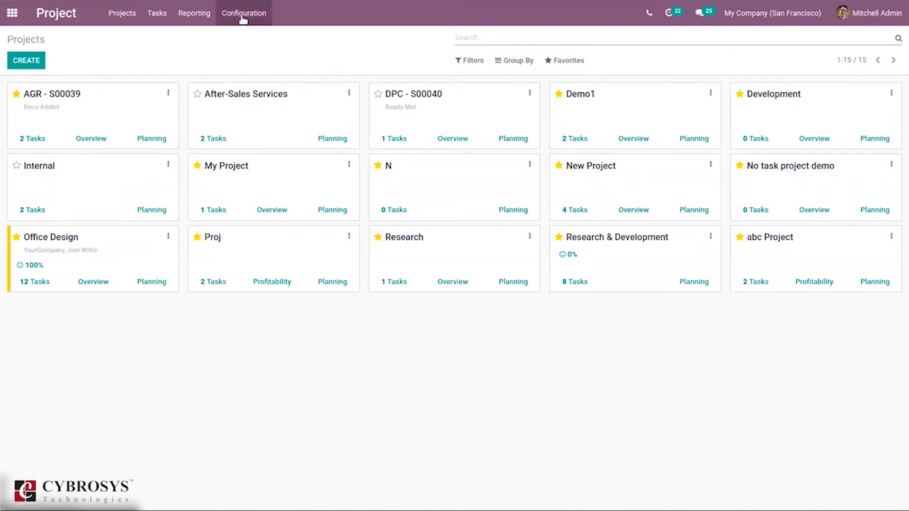
click(242, 20)
click(241, 37)
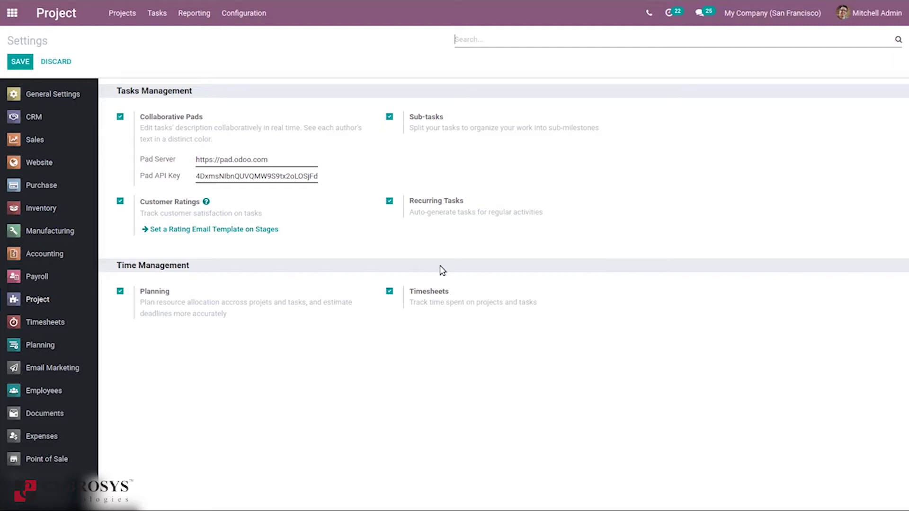
Step: Return to the projects list and open the AGR - S00039 Planning schedule
click(111, 10)
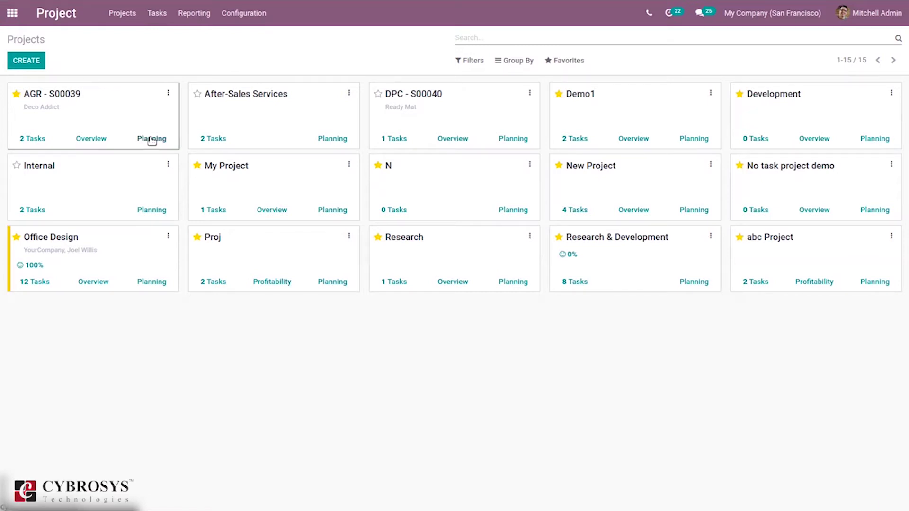
click(152, 139)
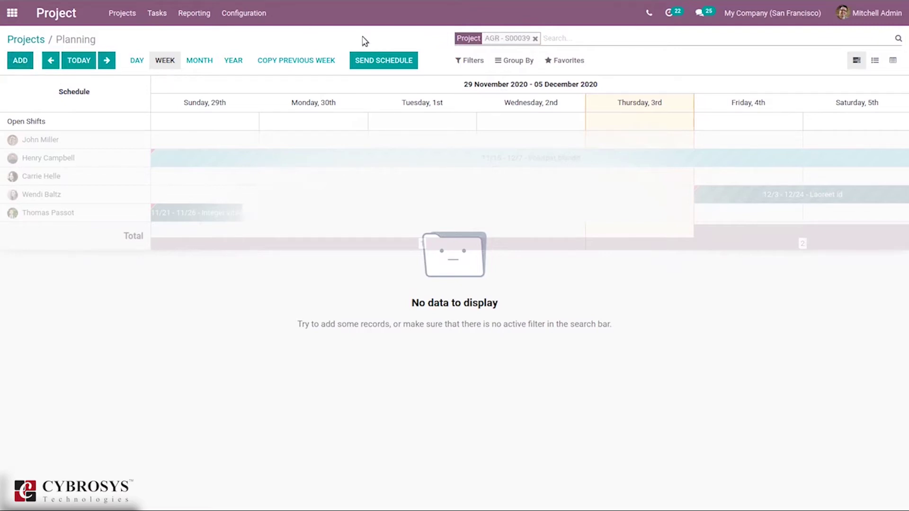
Step: Add a shift for the chosen employee on AGR - S00039, entering task name 'New Design'
click(19, 60)
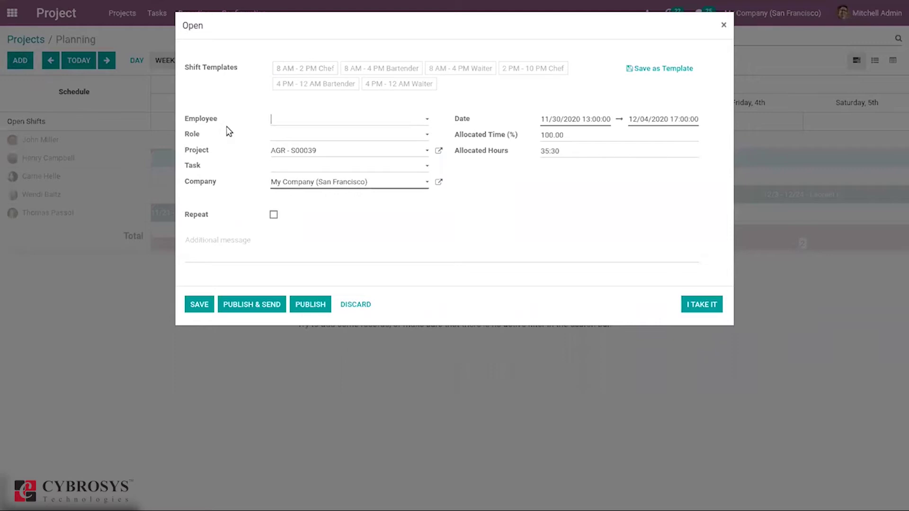
click(286, 122)
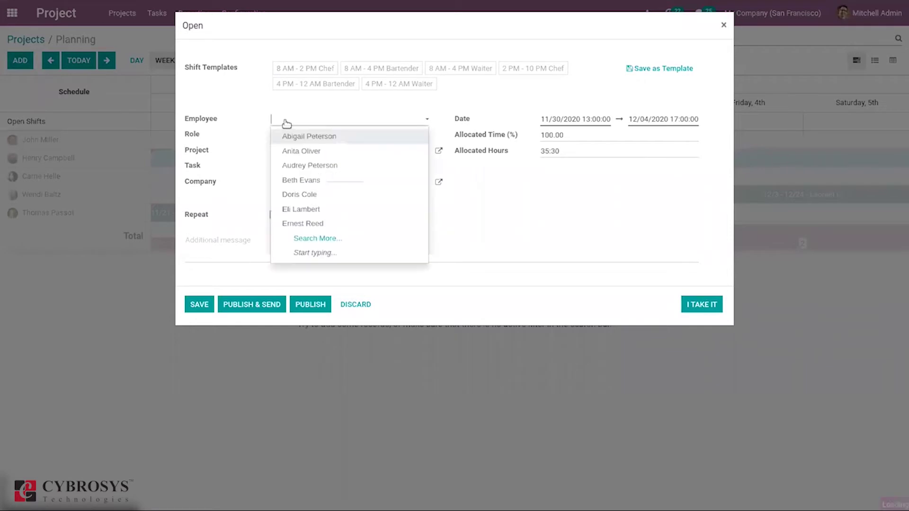
click(346, 151)
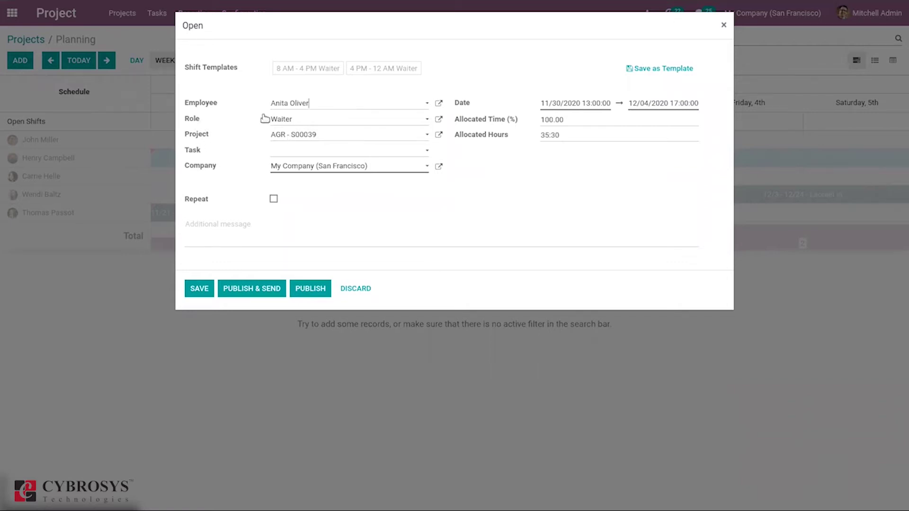
click(286, 134)
click(261, 124)
click(291, 151)
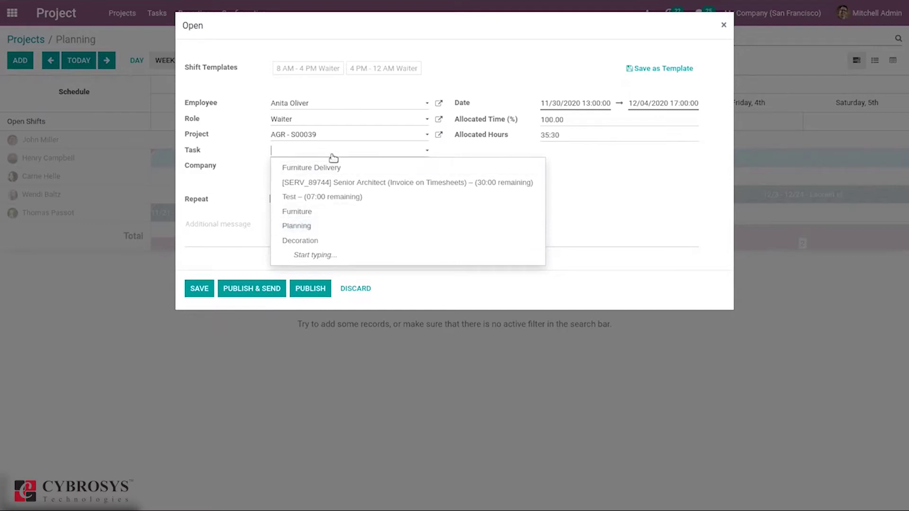
text(New)
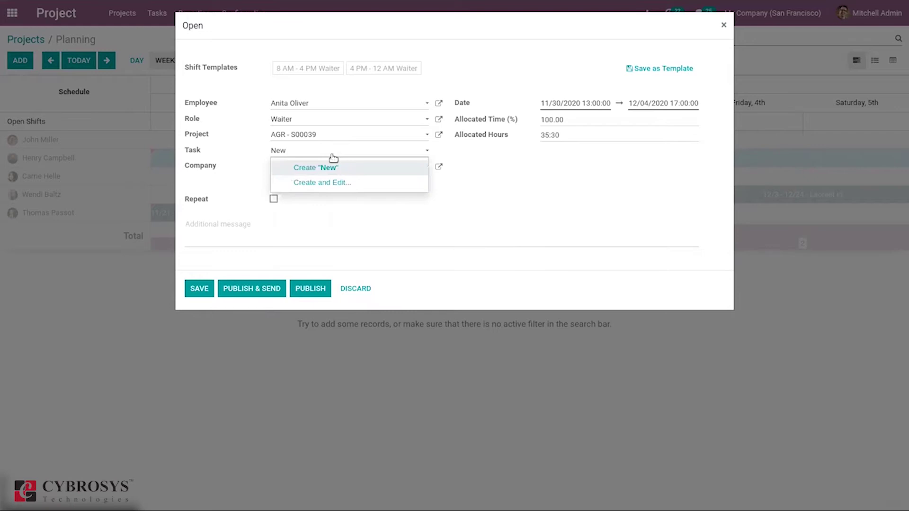
text( Design)
Step: Create the New Design task with full details, leaving its assignee unchanged
click(324, 183)
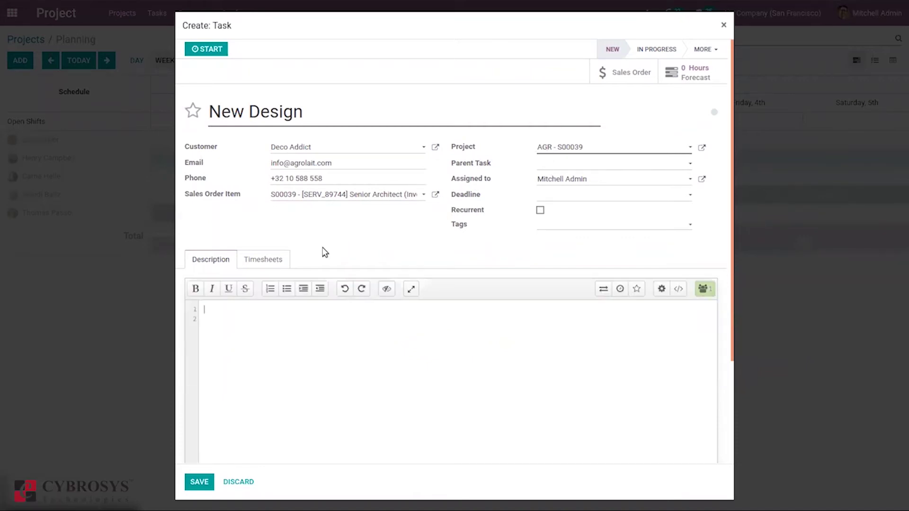
click(560, 180)
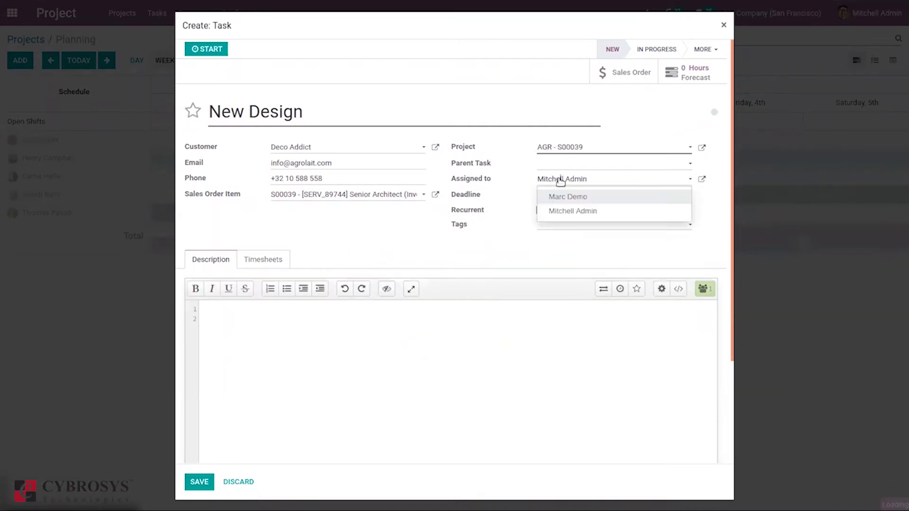
click(516, 167)
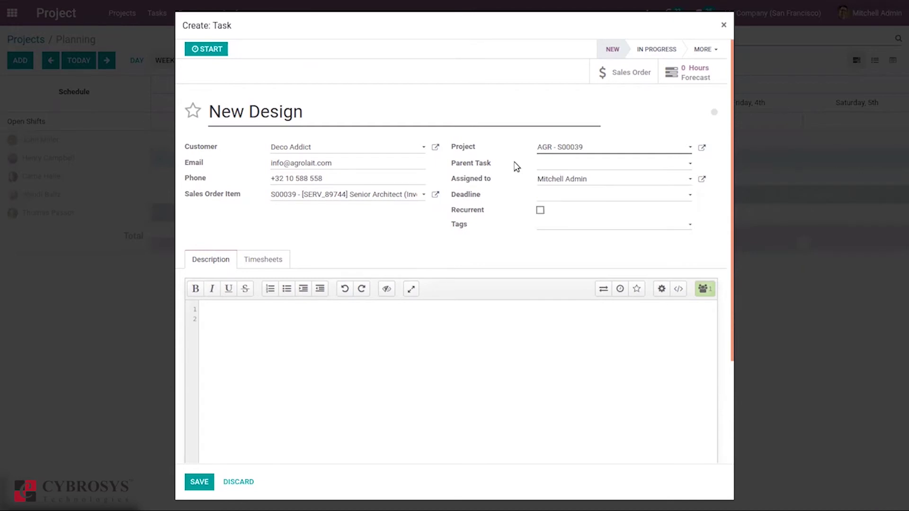
click(604, 180)
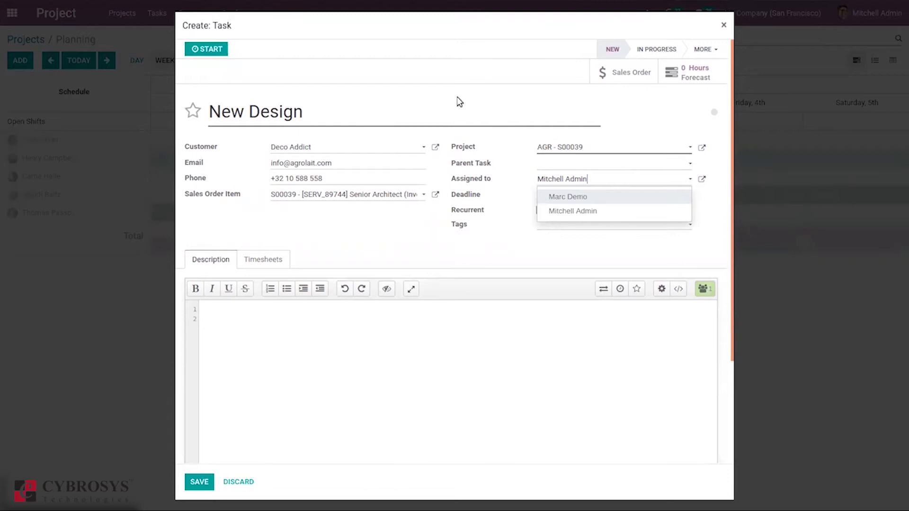
click(458, 101)
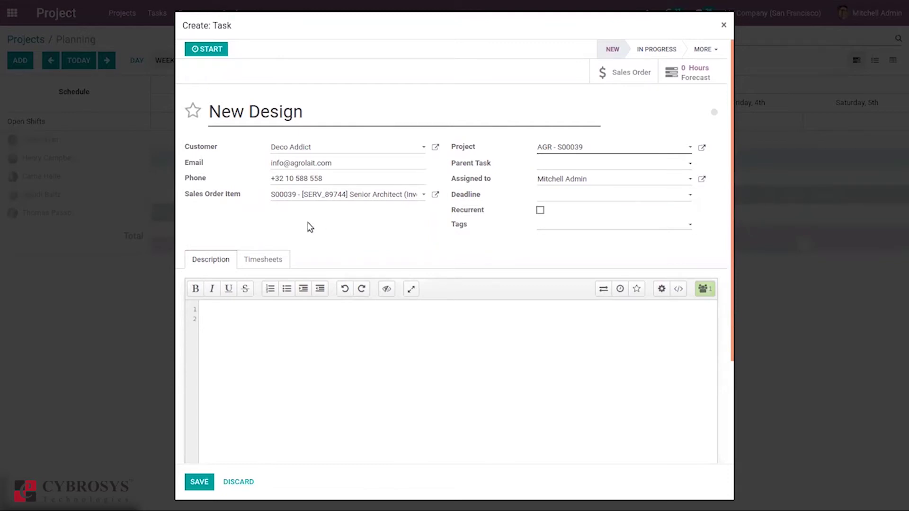
Step: Give the task 30:00 initially planned hours, remove the trial timesheet line, and save
click(253, 260)
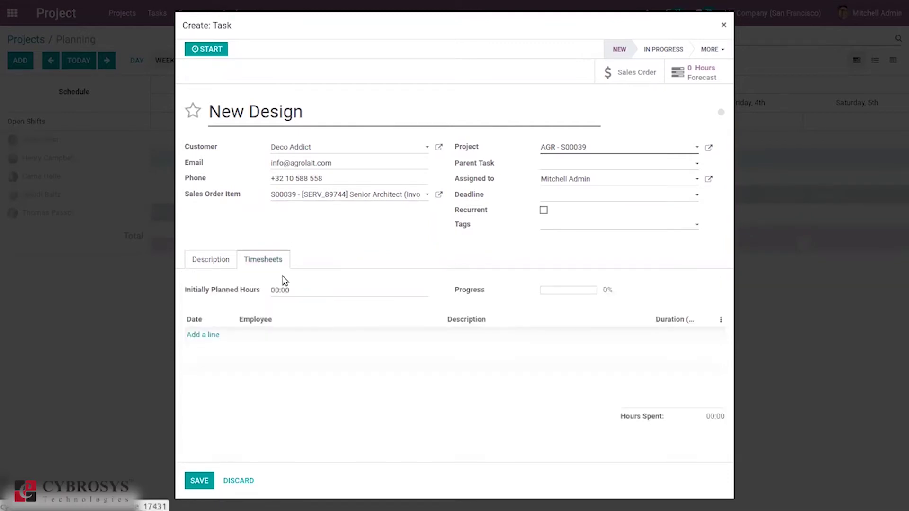
click(279, 289)
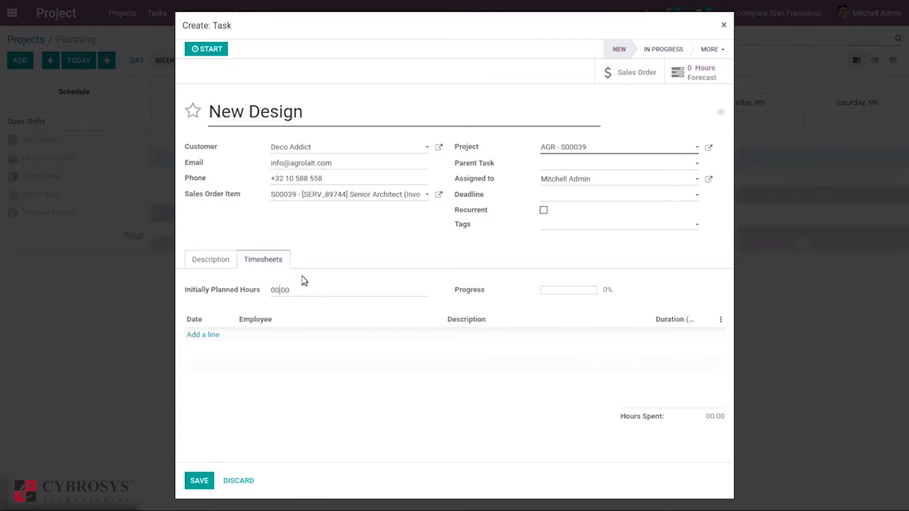
key(BackSpace)
key(BackSpace)
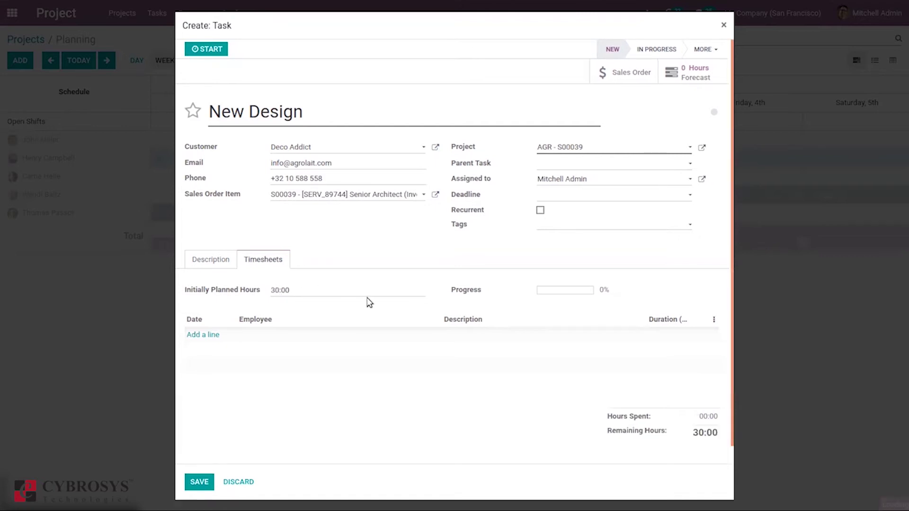
click(191, 336)
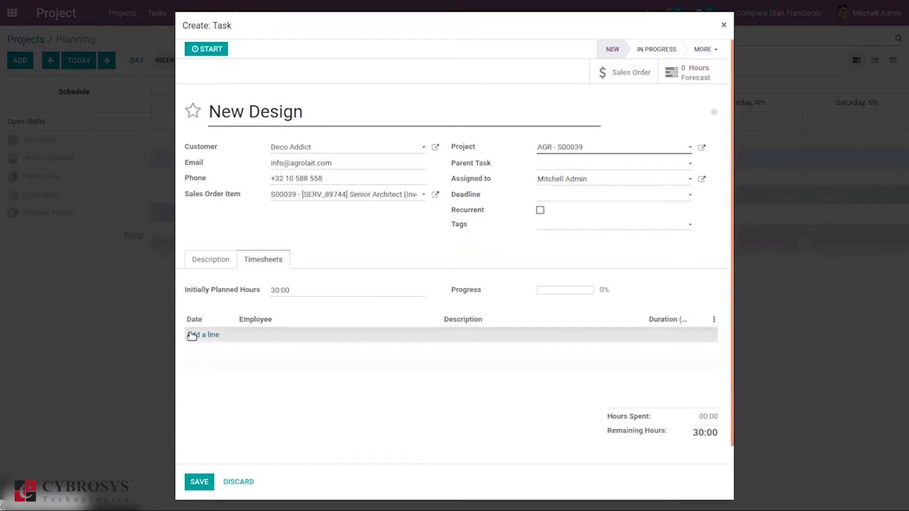
click(285, 337)
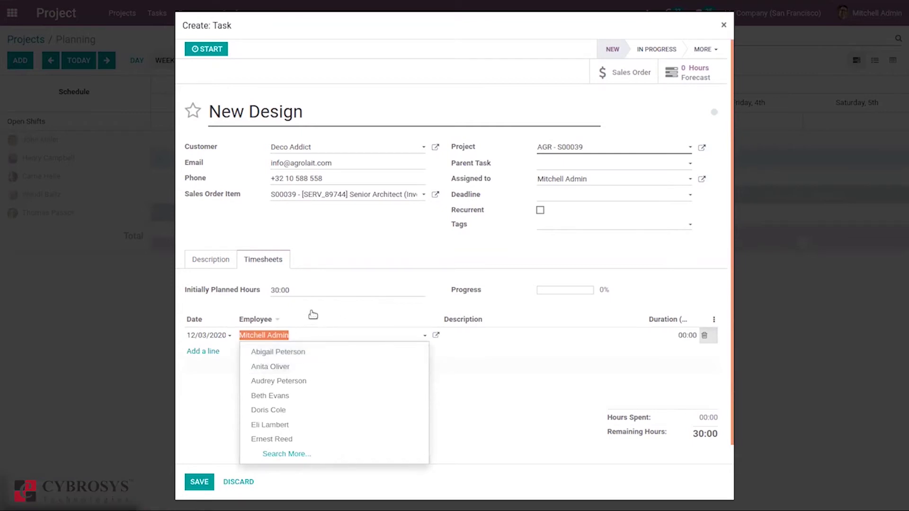
click(242, 302)
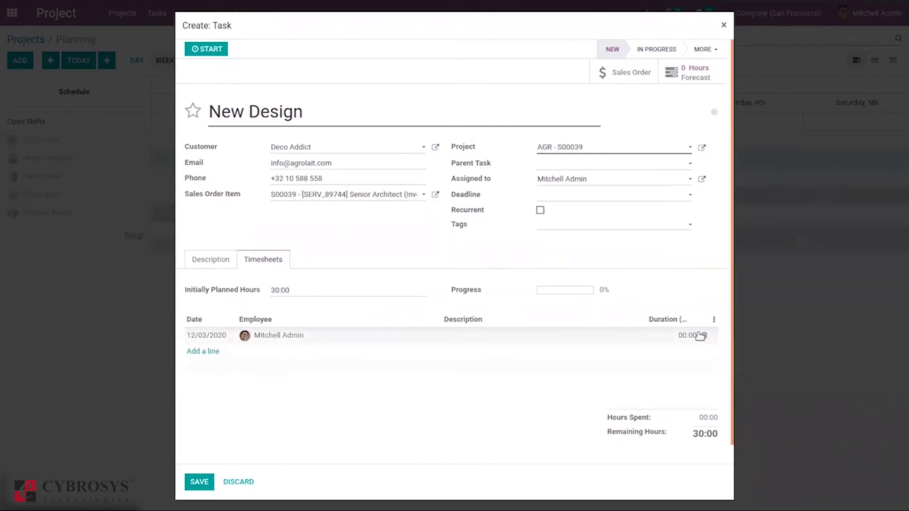
click(703, 336)
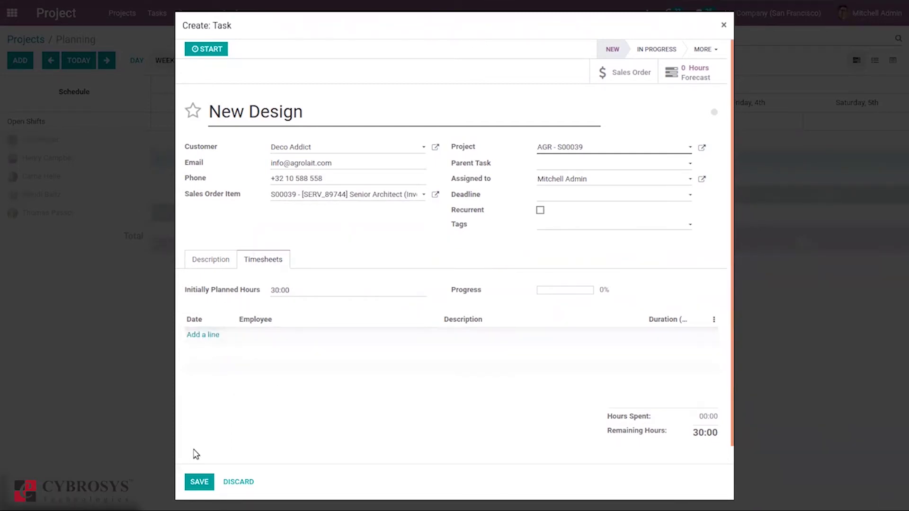
click(195, 480)
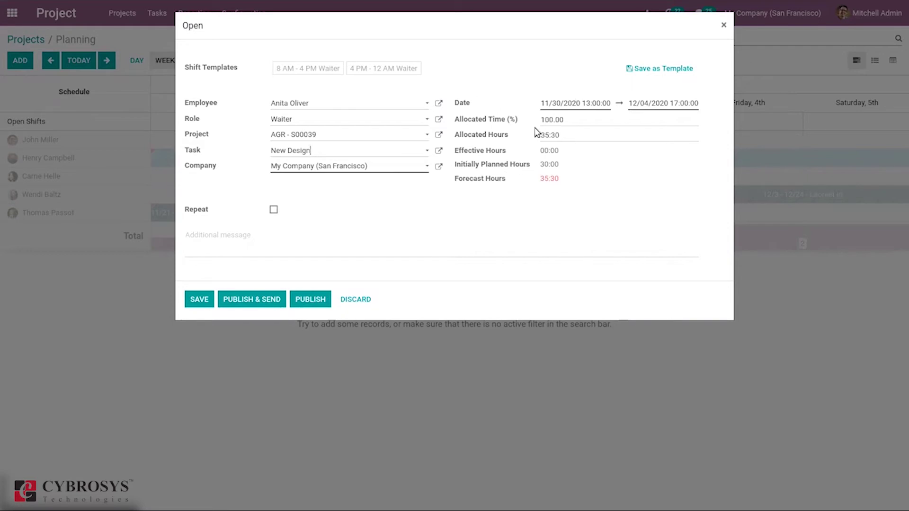
Step: Set the shift dates to 12/04/2020 13:00 – 12/05/2020 17:00, giving 07:30 hours
click(581, 105)
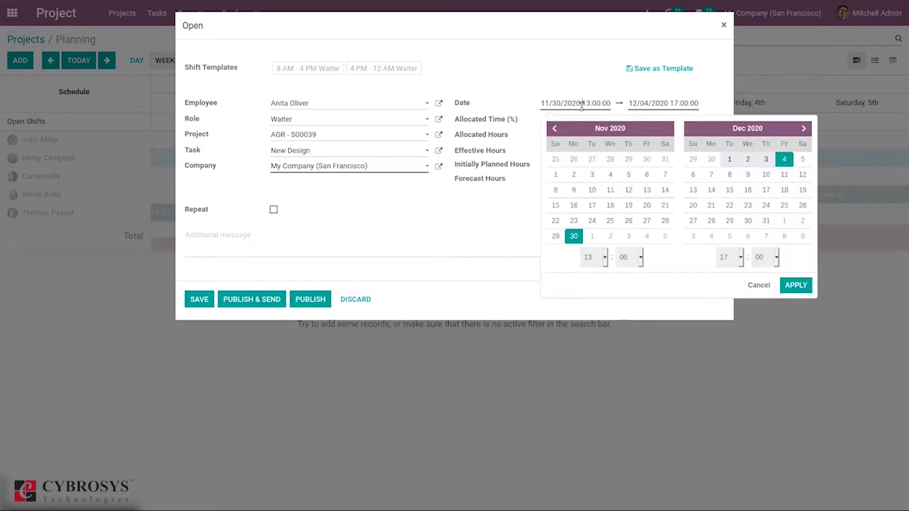
click(787, 161)
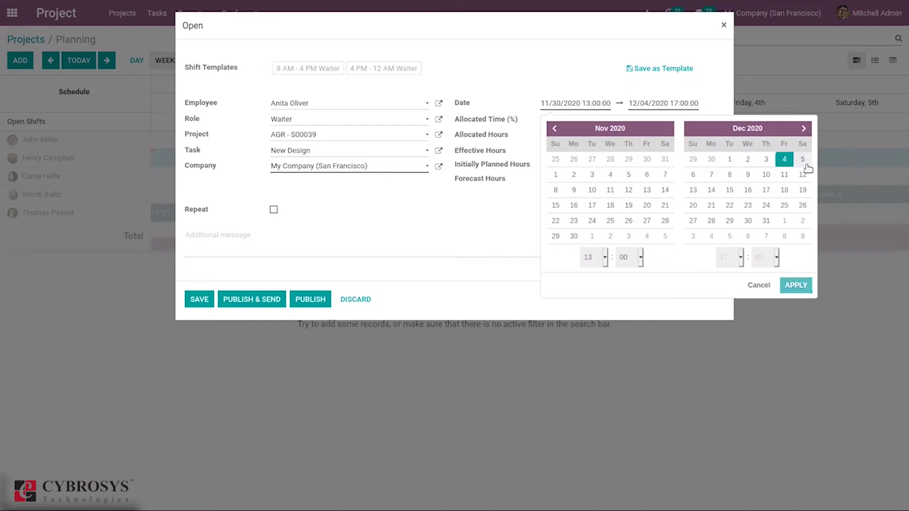
click(808, 163)
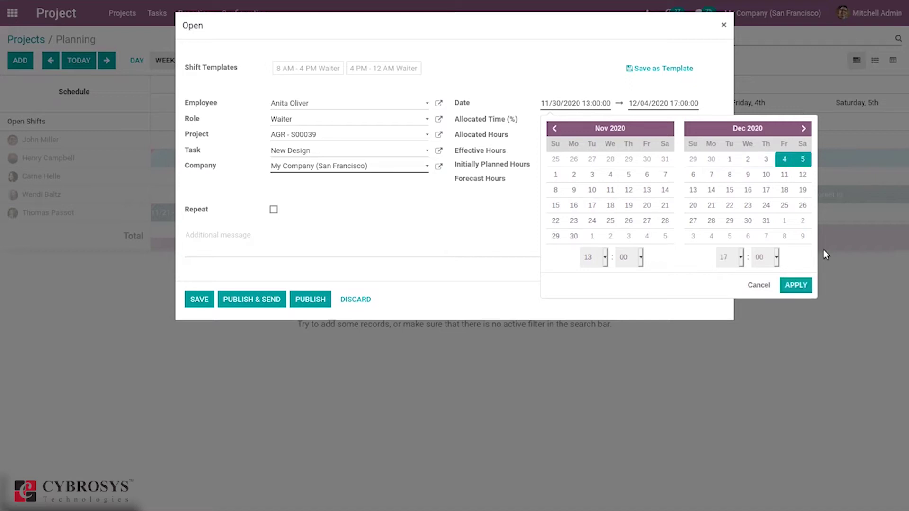
click(796, 285)
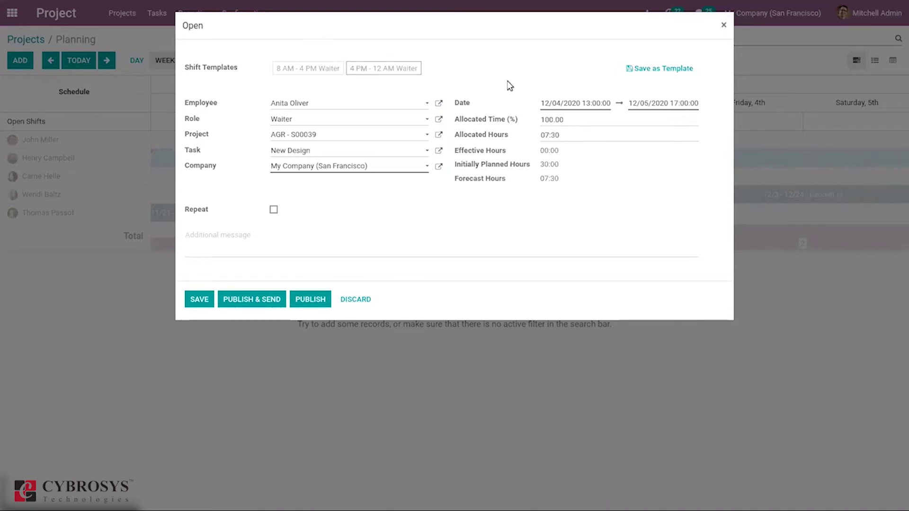
Step: Move the shift dates to December 5–8, then to December 8–12
click(661, 105)
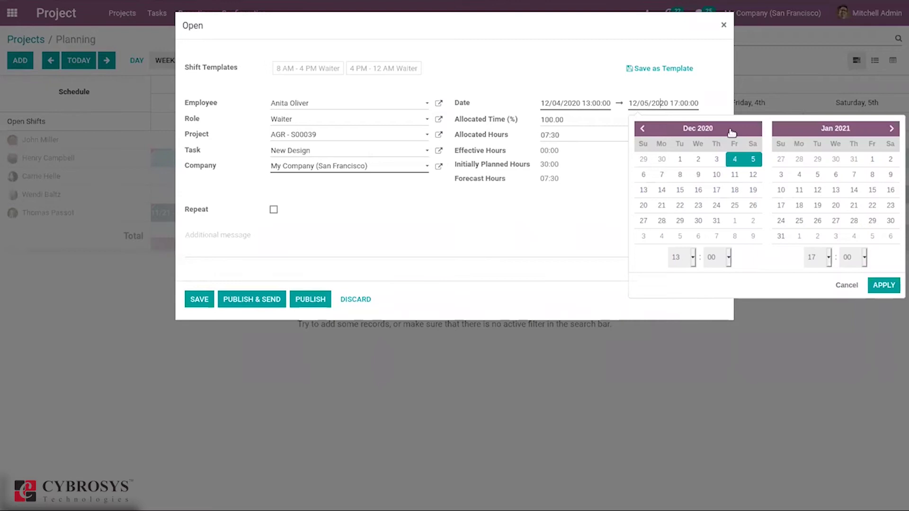
click(752, 160)
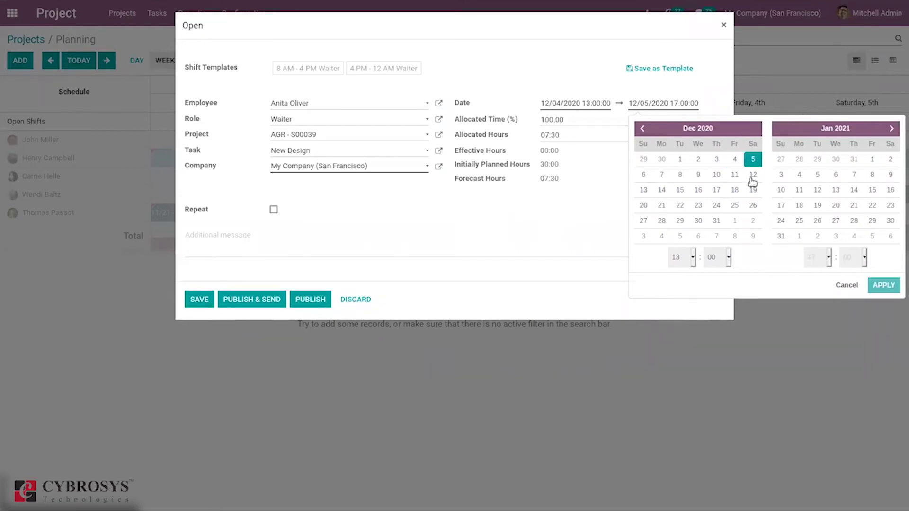
click(681, 174)
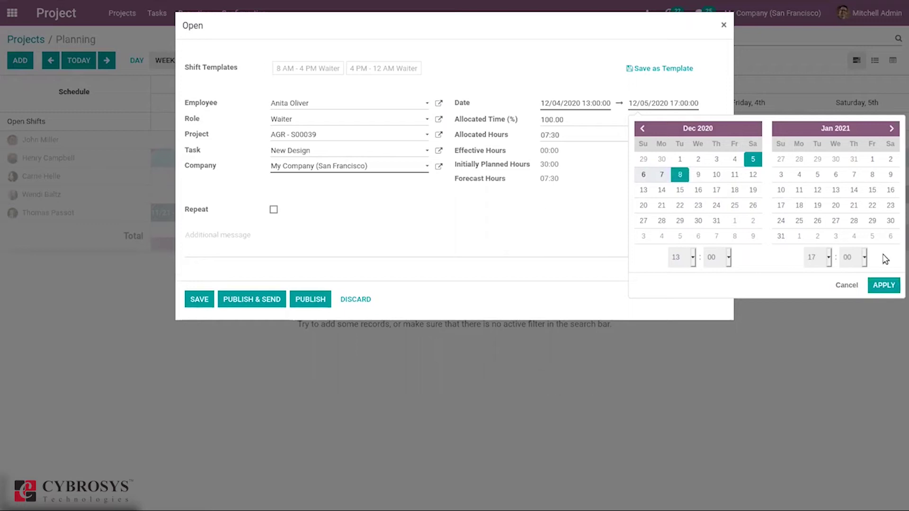
click(873, 285)
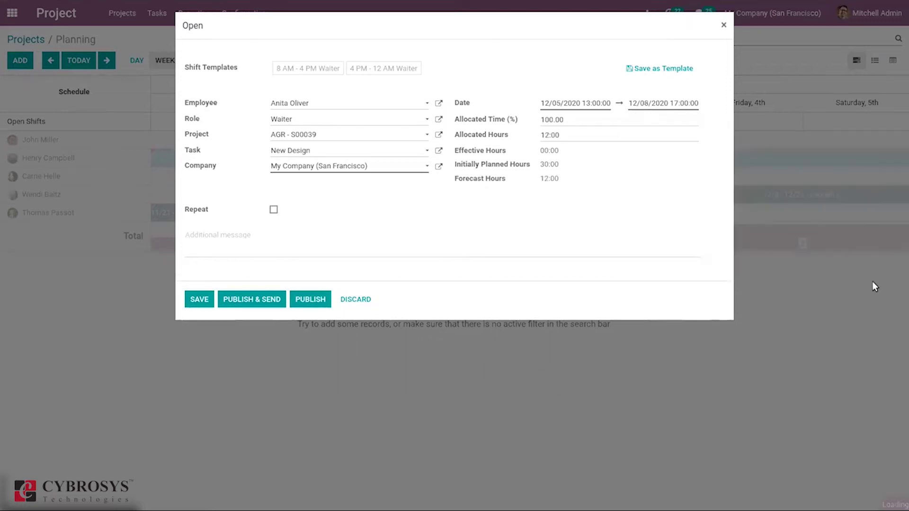
click(641, 105)
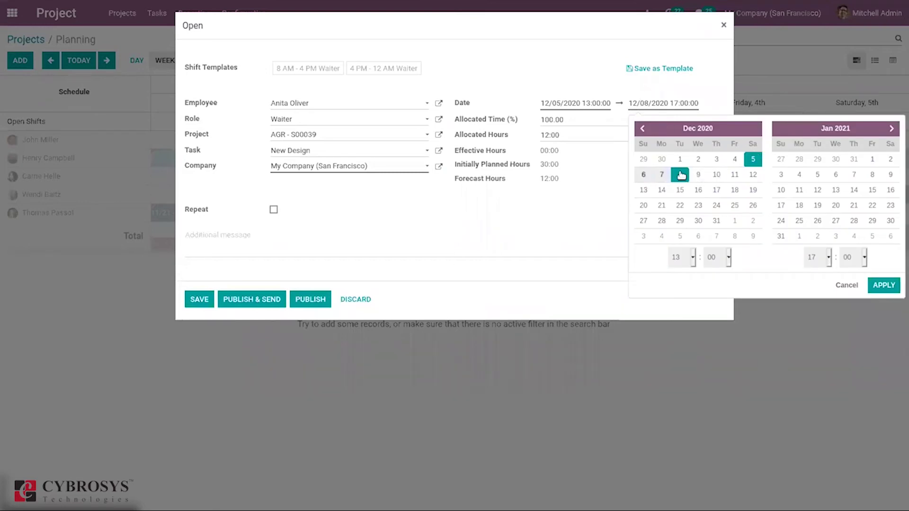
click(680, 175)
click(753, 175)
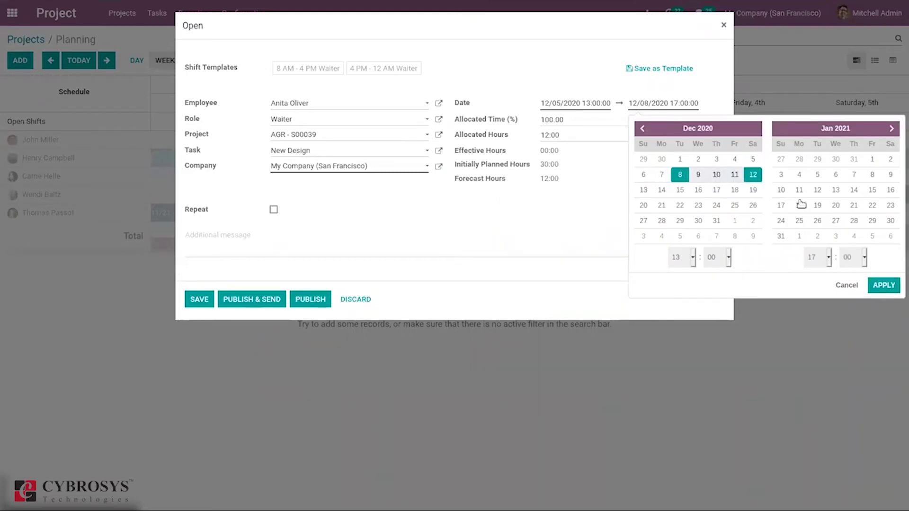
click(882, 286)
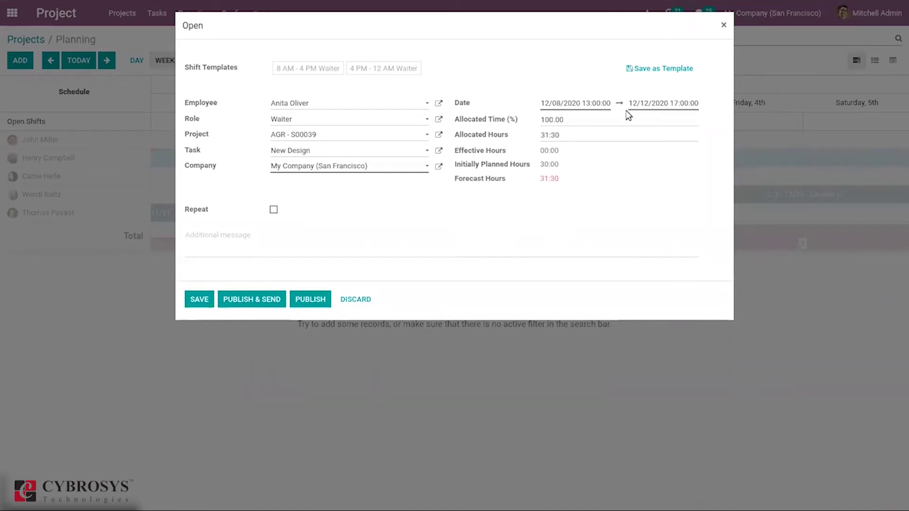
Step: Shorten the shift to 12/08/2020 13:00 – 12/11/2020 17:00, giving 27:30 allocated hours
click(641, 103)
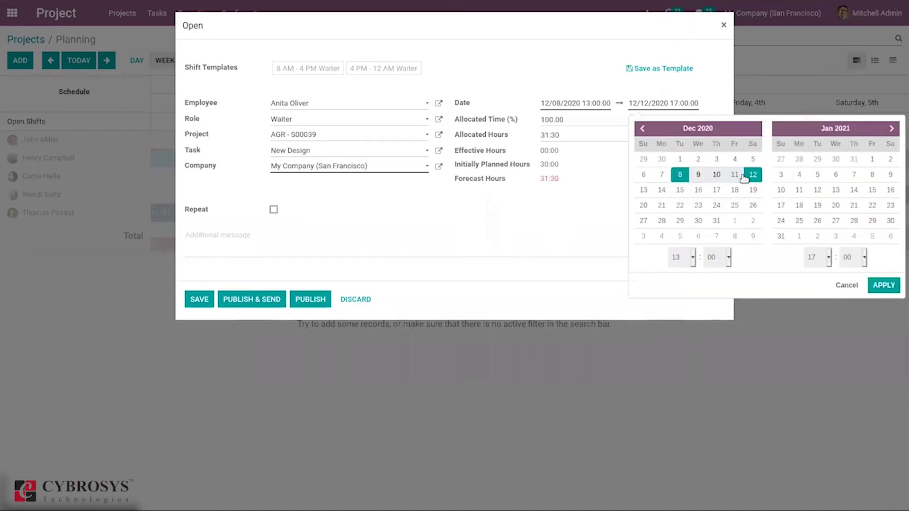
click(753, 174)
click(735, 175)
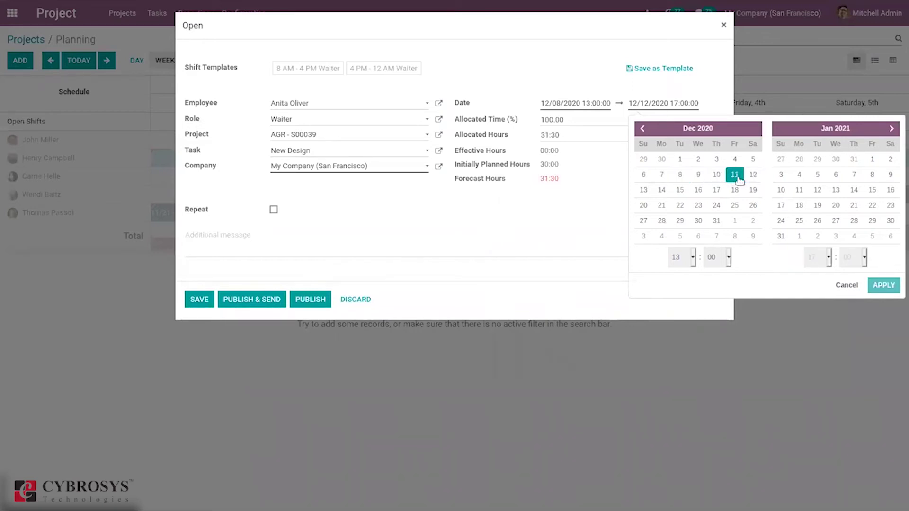
click(681, 175)
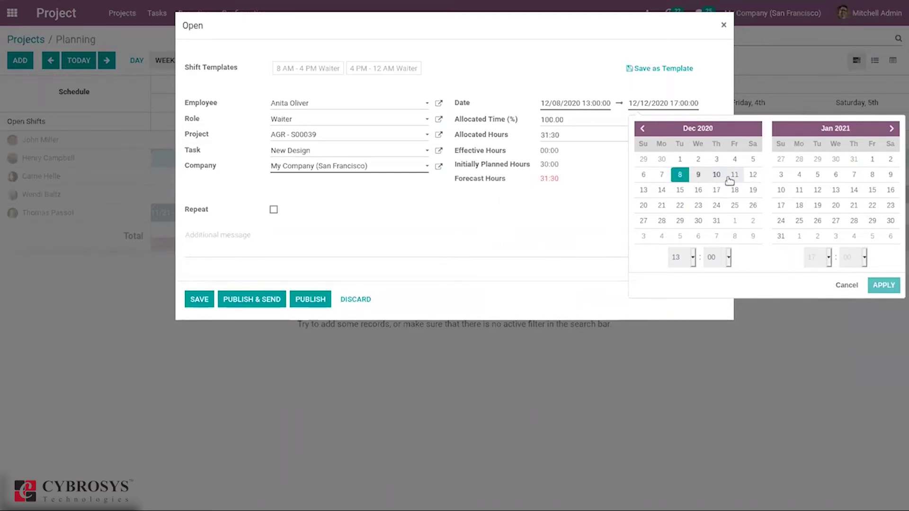
click(734, 175)
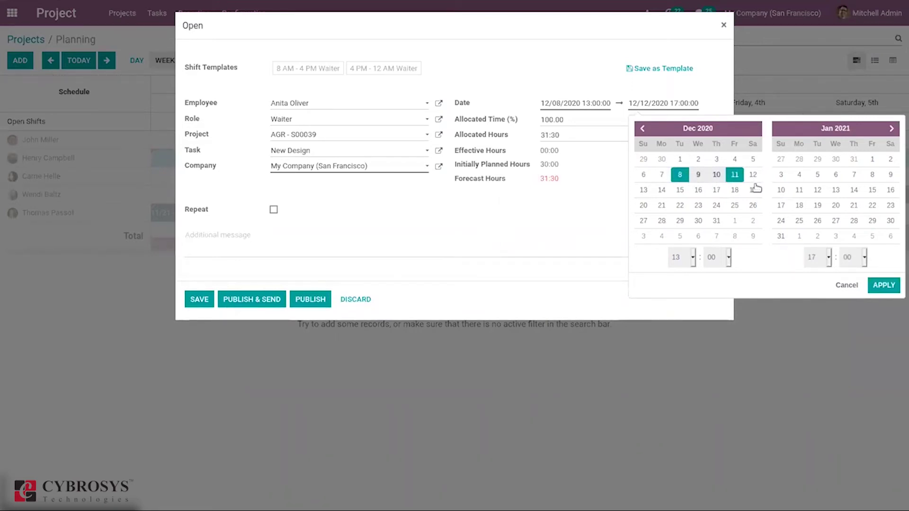
click(875, 285)
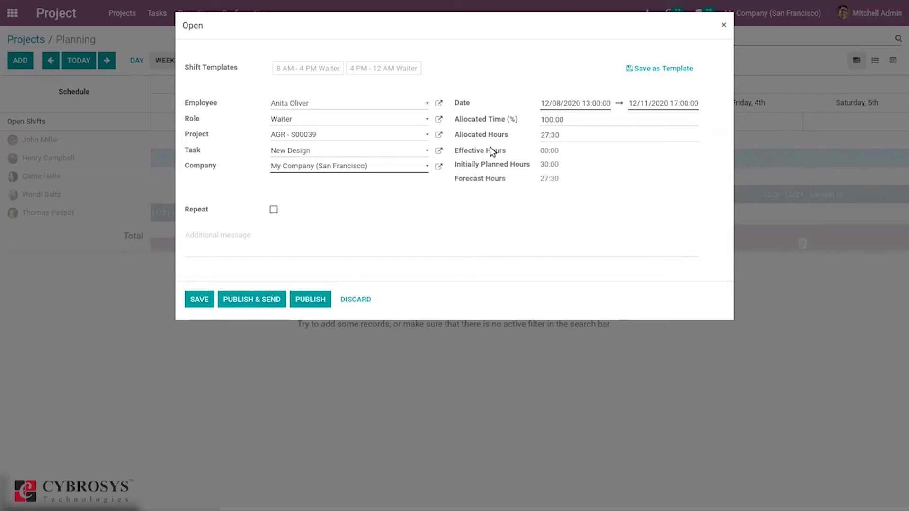
mouse_move(493, 154)
Step: Set the shift to repeat every week Until 12/12/2020 and save it
click(274, 210)
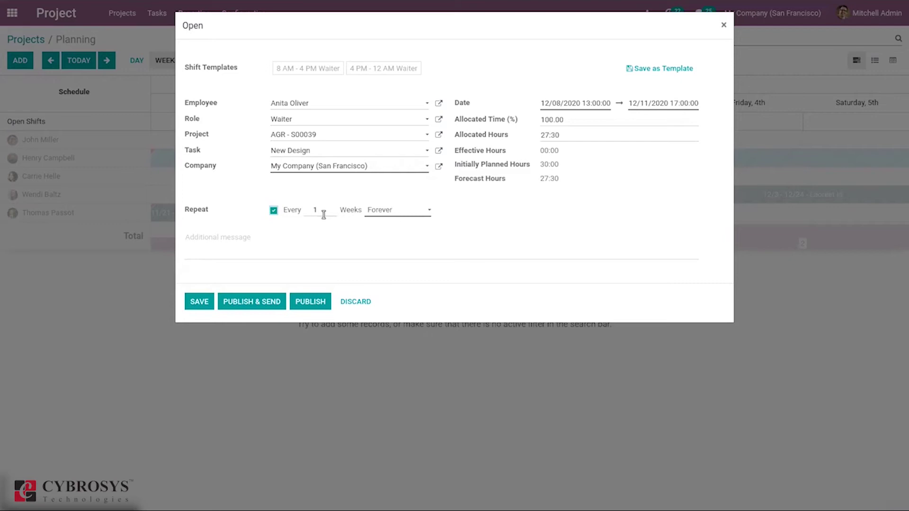
click(381, 214)
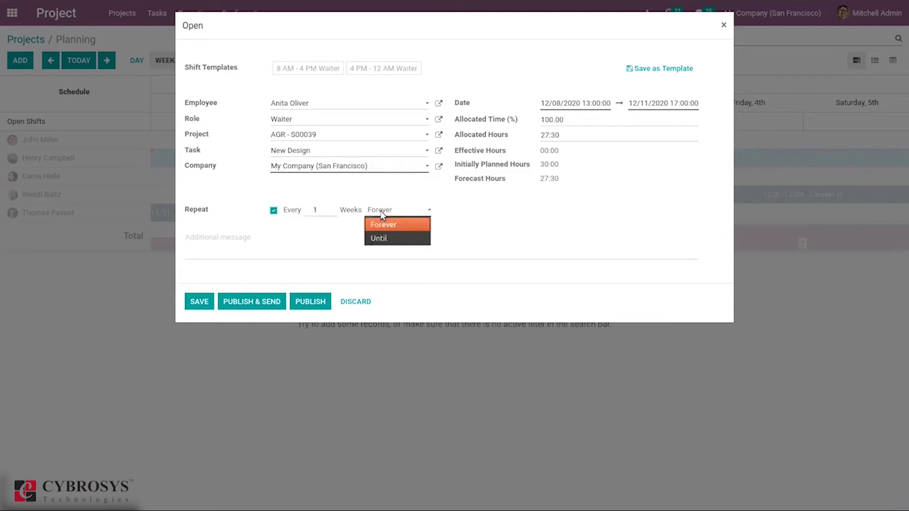
click(388, 238)
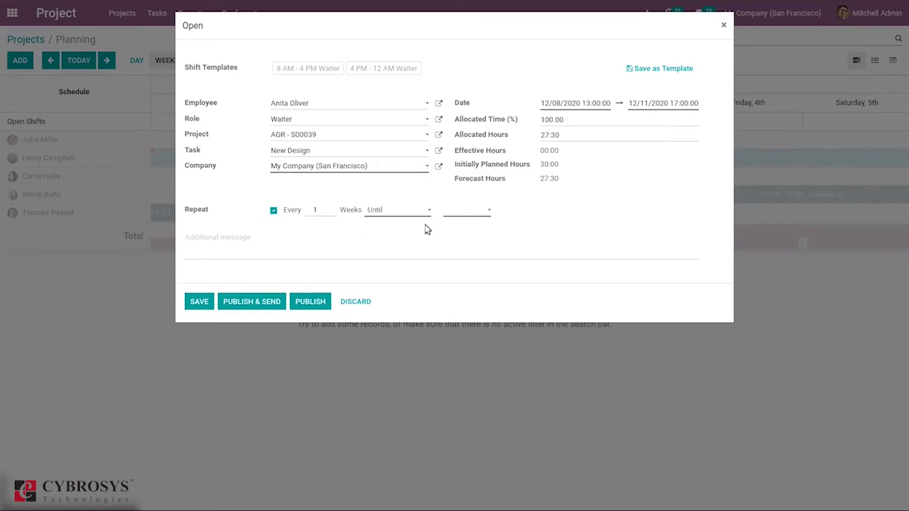
click(467, 212)
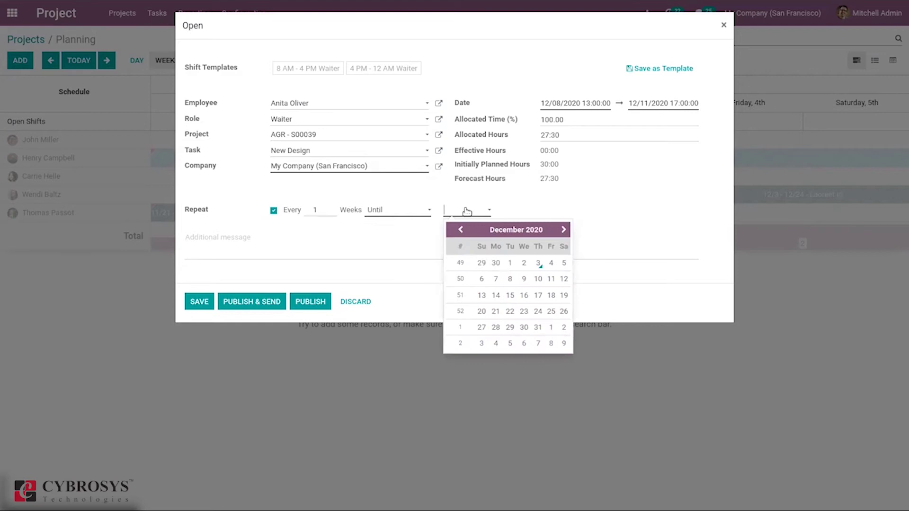
click(425, 238)
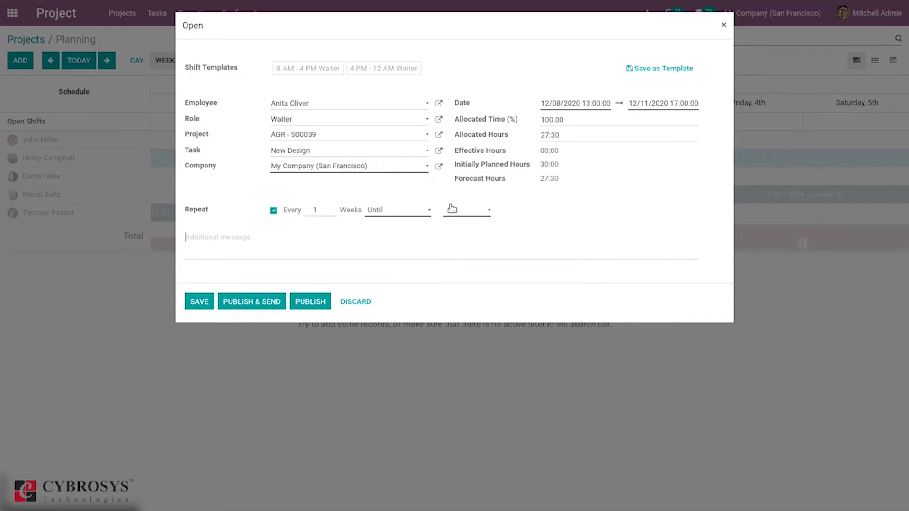
mouse_move(452, 208)
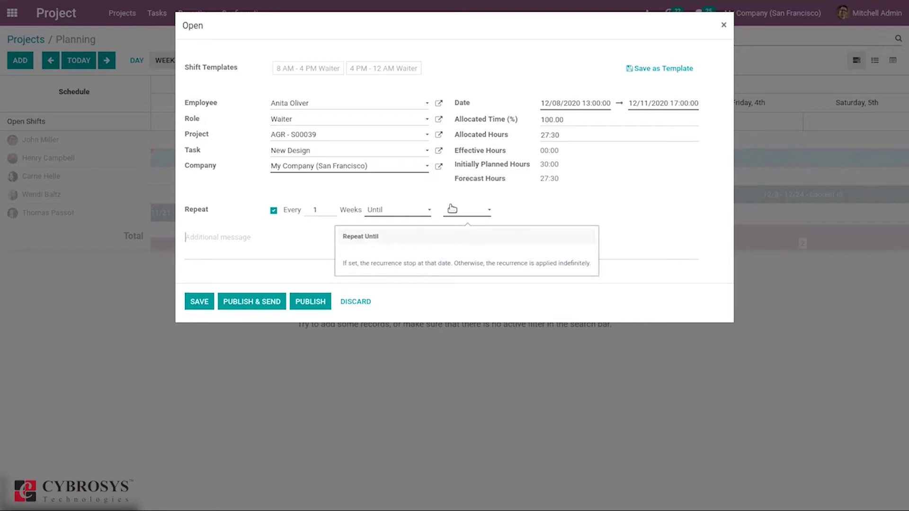
click(452, 209)
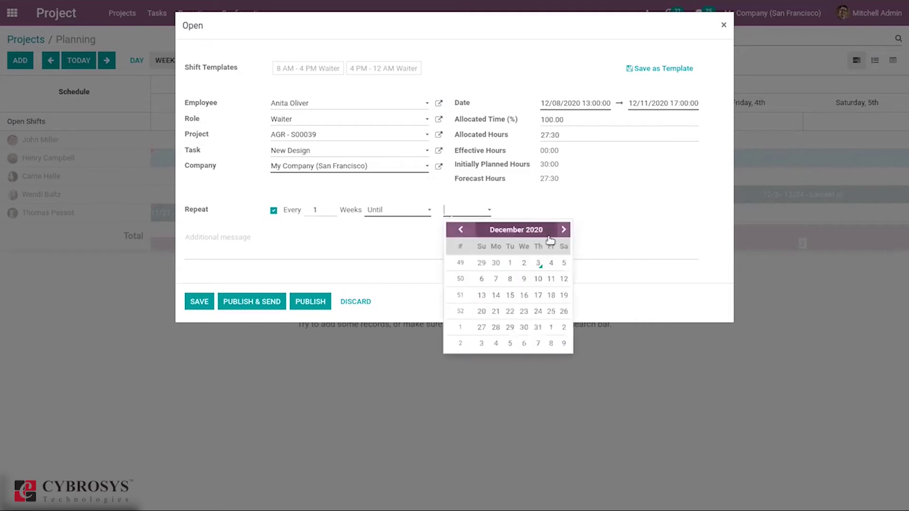
click(564, 279)
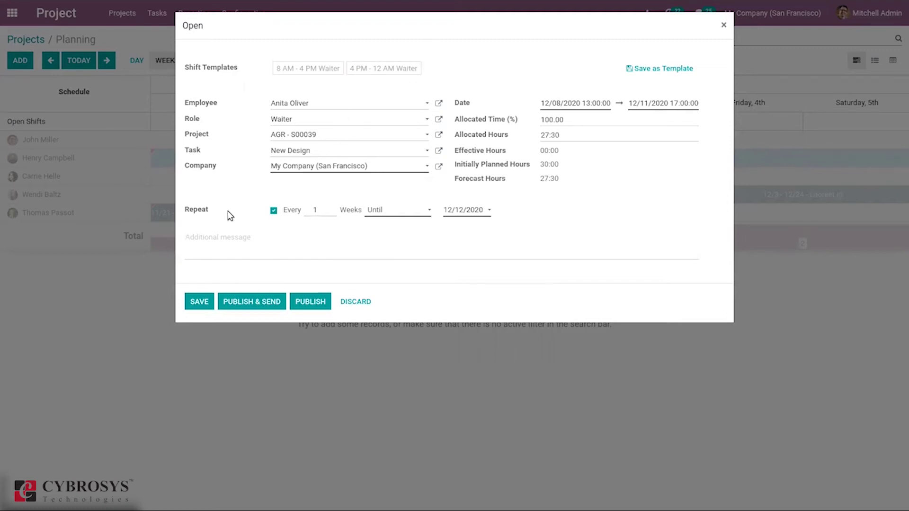
click(201, 303)
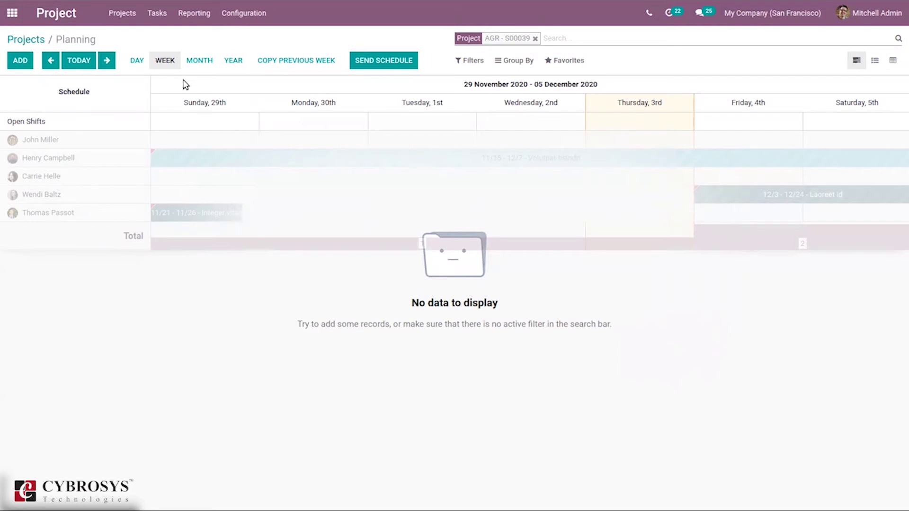
Step: Advance to the 6–12 December week, showing the New Design Waiter shift on 8–11 December
click(108, 62)
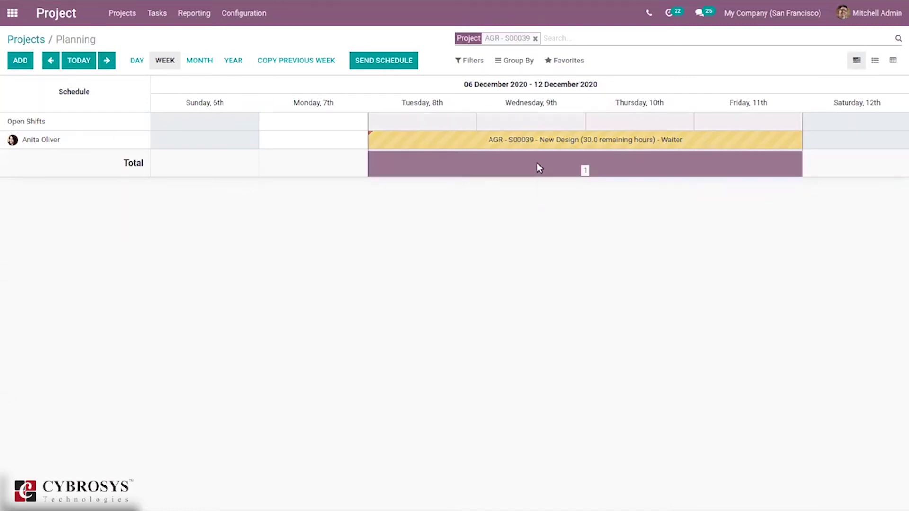
mouse_move(506, 149)
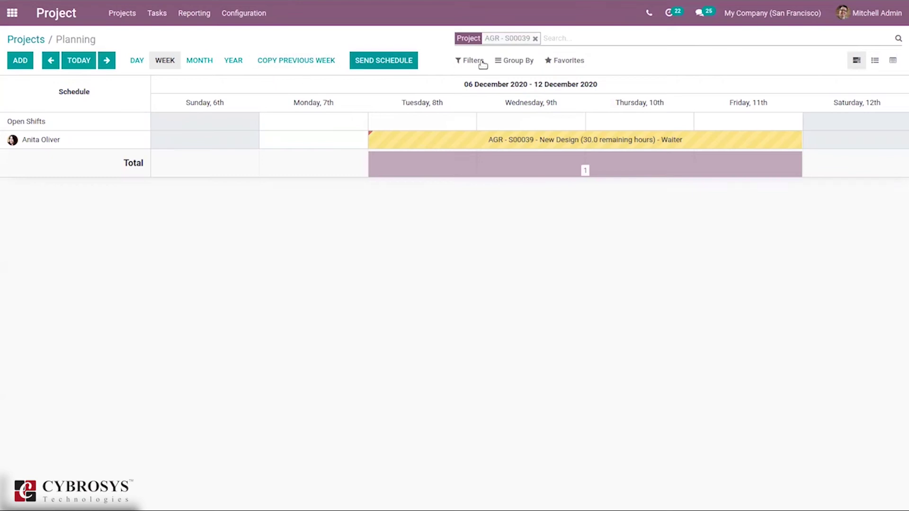
Step: Group the planning rows by Project, then Task, then Employee
click(507, 62)
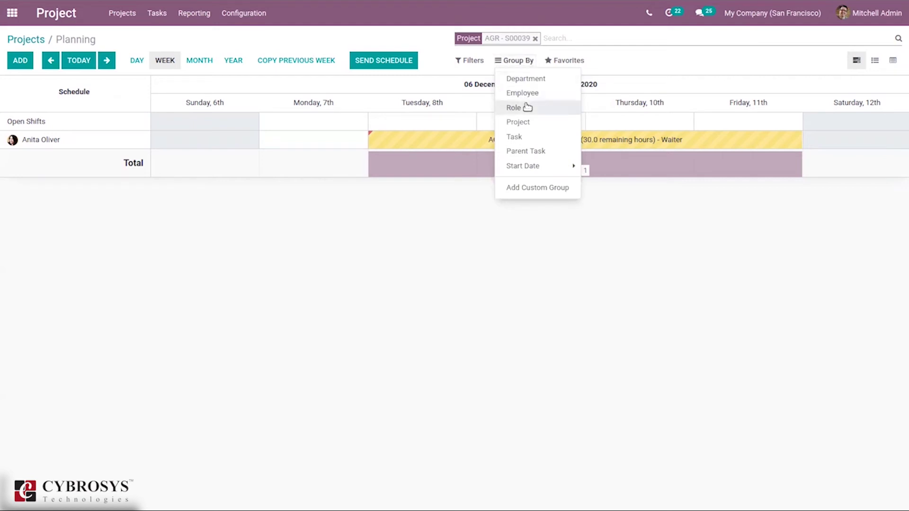
click(526, 125)
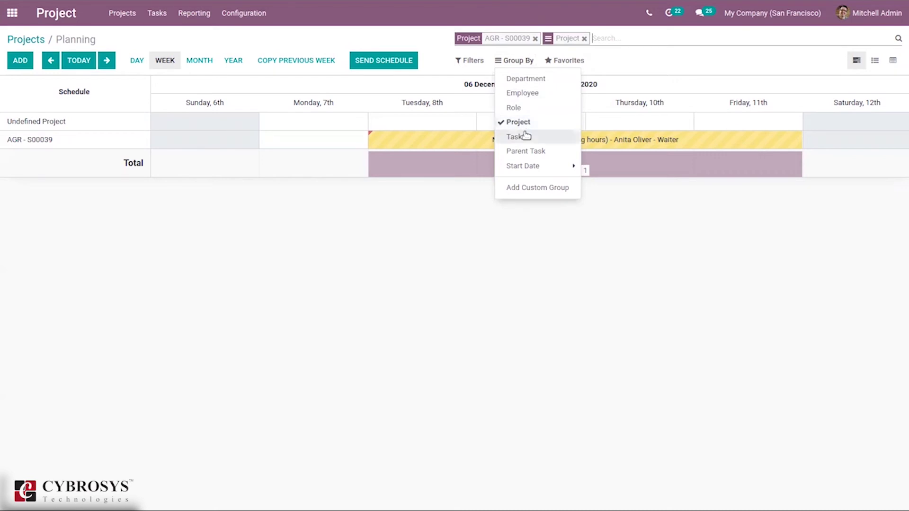
click(523, 136)
click(529, 92)
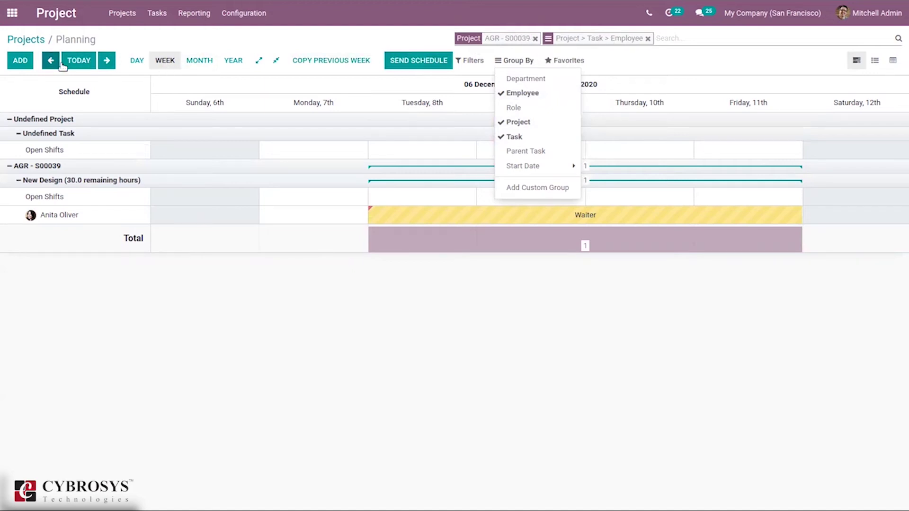
Step: Move ahead to 20–26 December and clear the AGR - S00039 filter and grouping
click(111, 62)
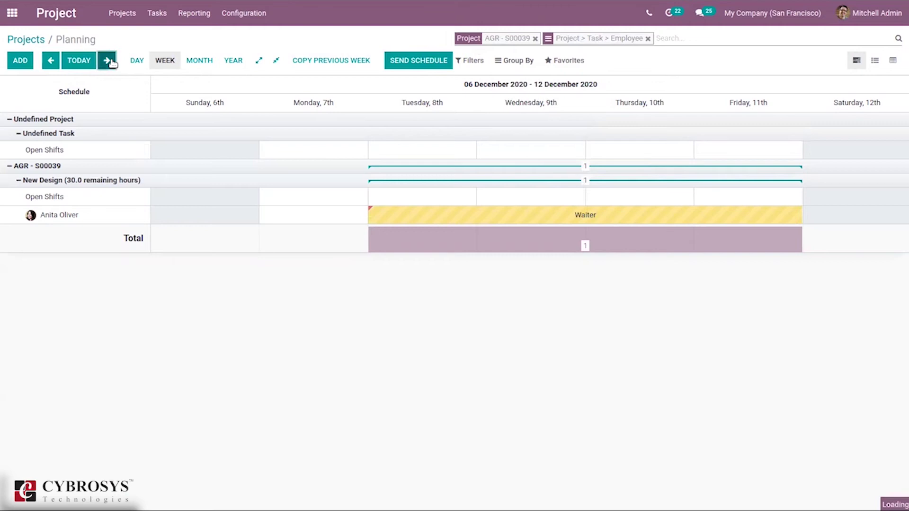
click(108, 61)
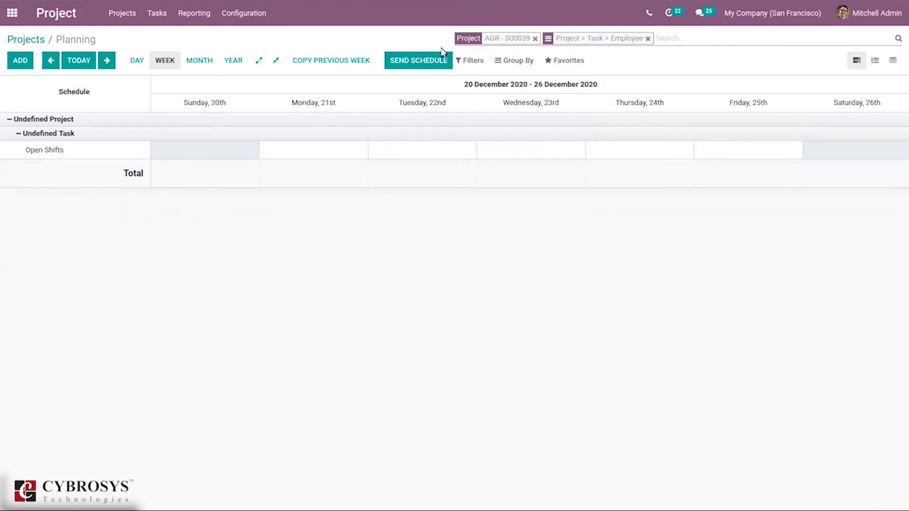
click(536, 39)
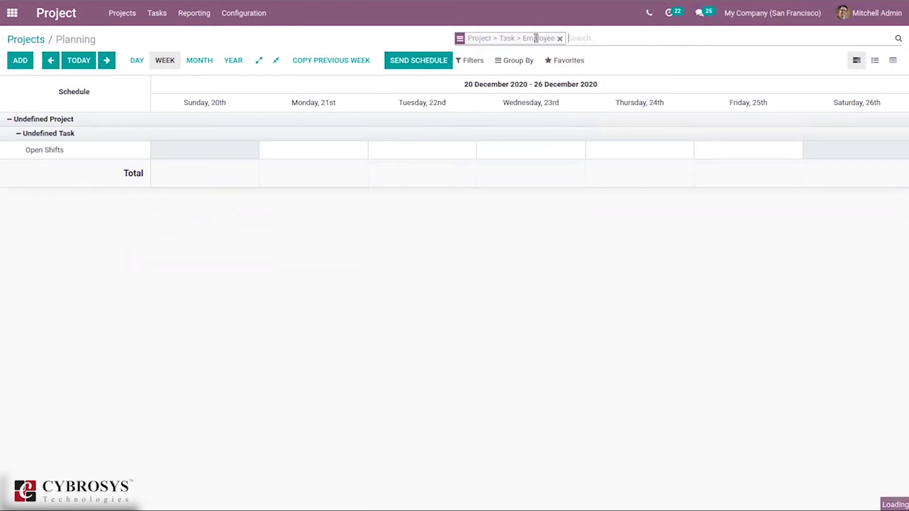
click(560, 39)
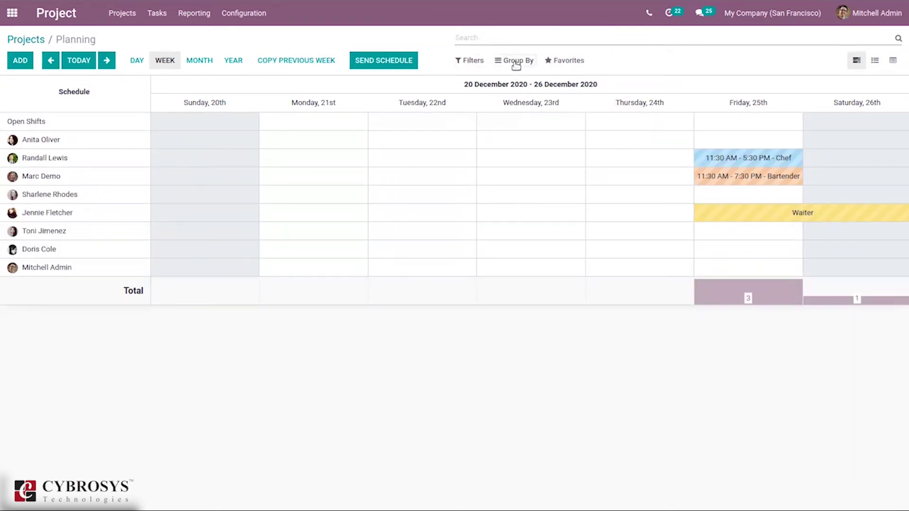
Step: Group the planning rows by Employee, then by Project
click(516, 65)
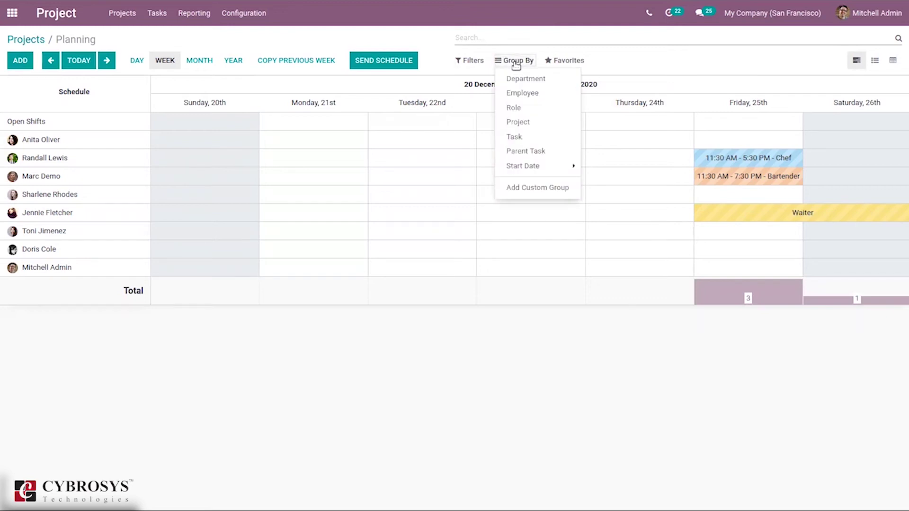
click(535, 94)
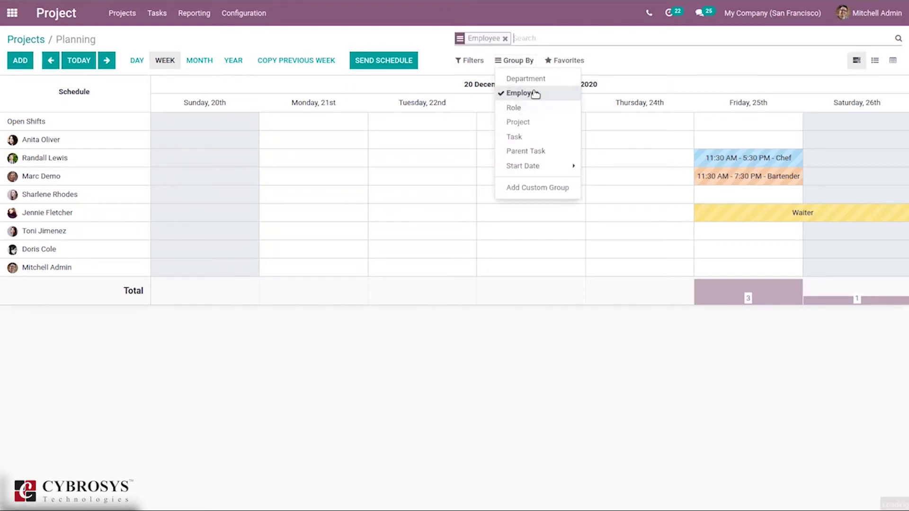
click(525, 127)
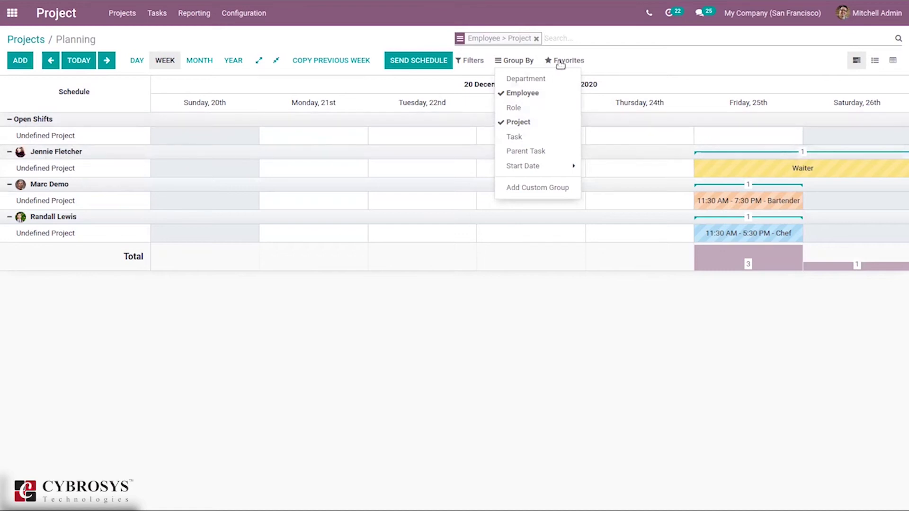
Step: Go back two weeks to 6–12 December and review Wednesday's open Bartender shift
click(56, 61)
click(51, 61)
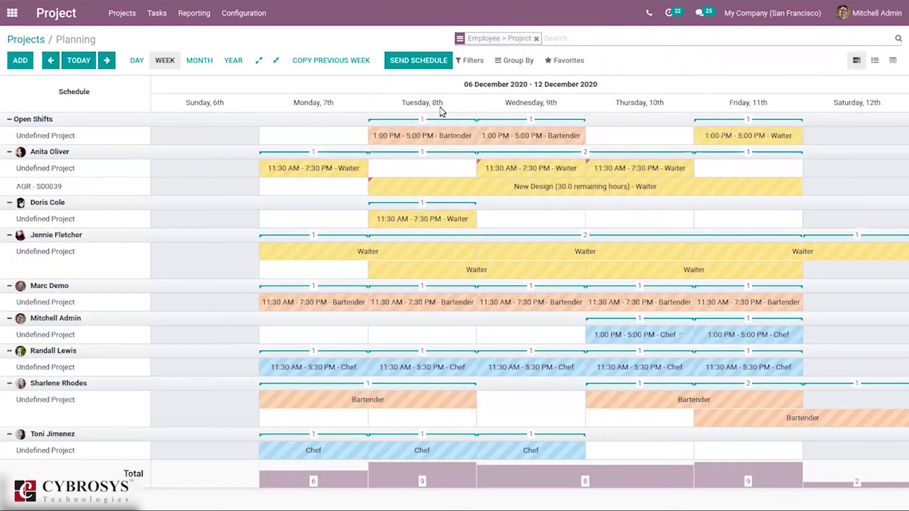
mouse_move(472, 135)
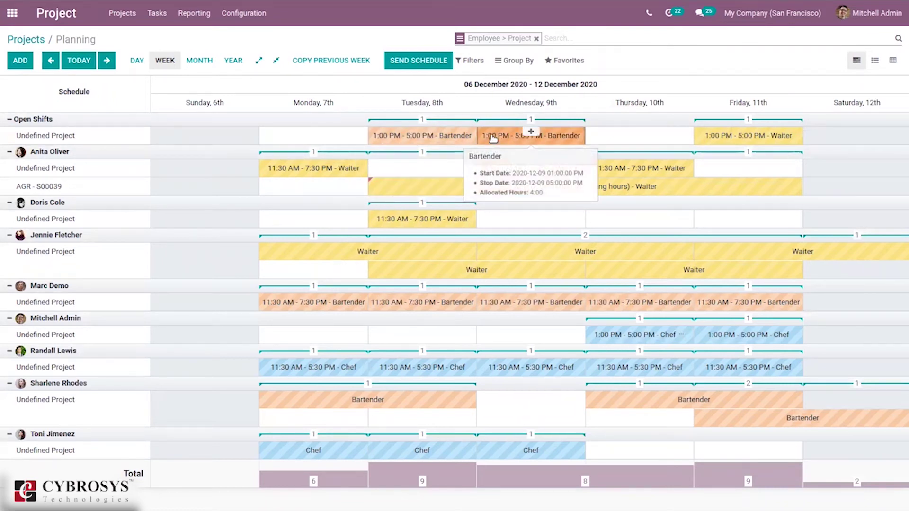
click(493, 138)
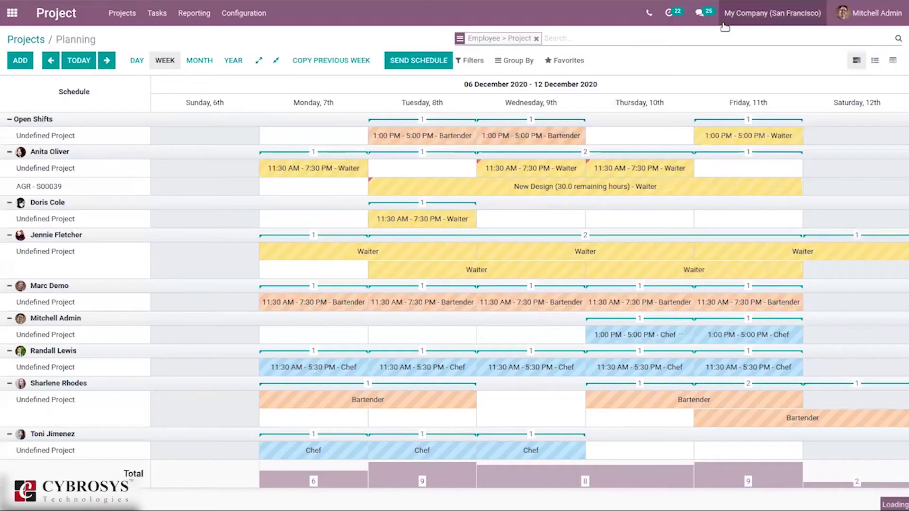
click(725, 27)
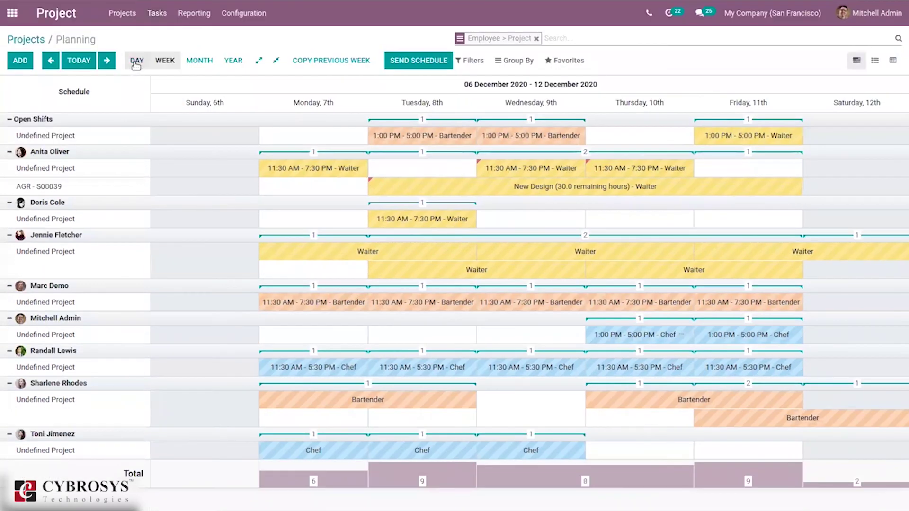
Step: Switch the planning schedule from Day through Month to the Year view of 2020
click(137, 62)
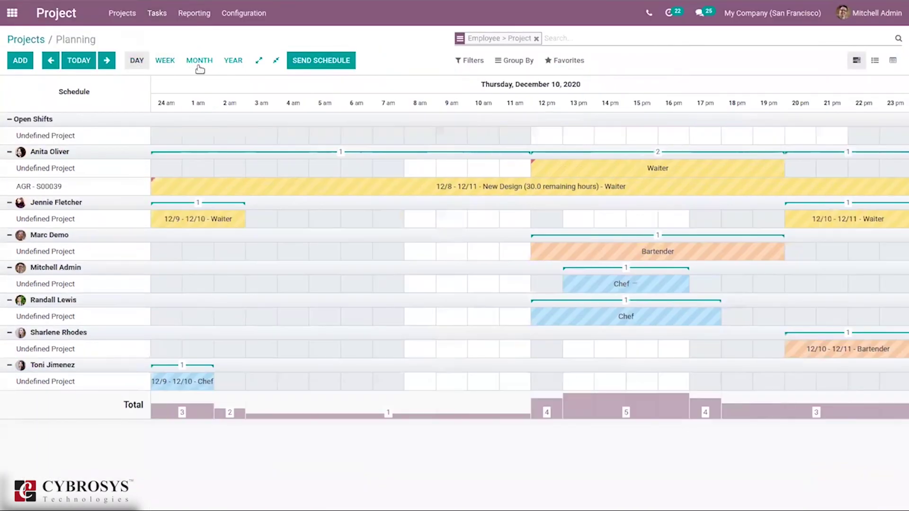
click(199, 67)
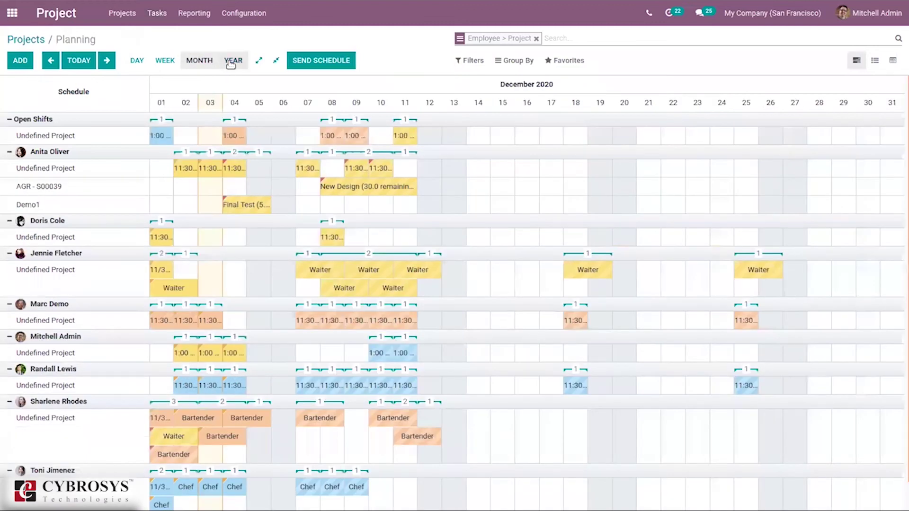
click(233, 62)
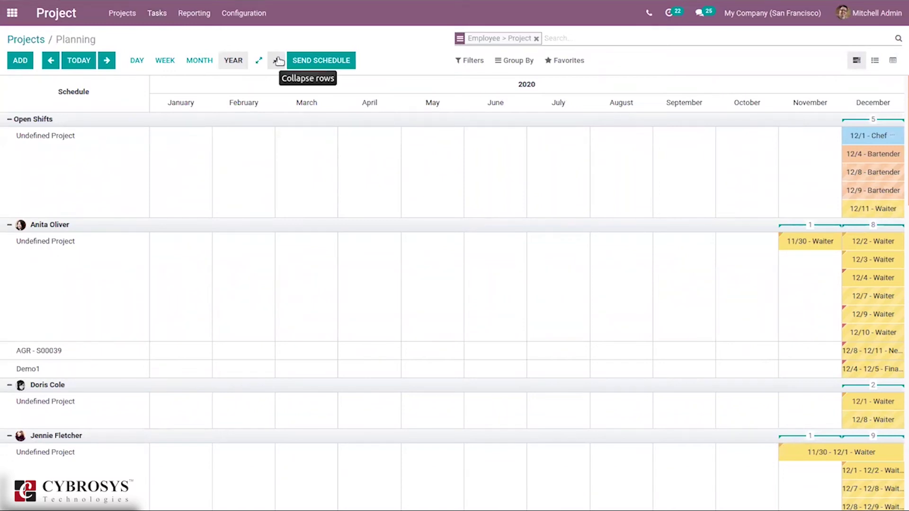
Step: Collapse the employee rows, then expand them all to show every shift card
click(278, 60)
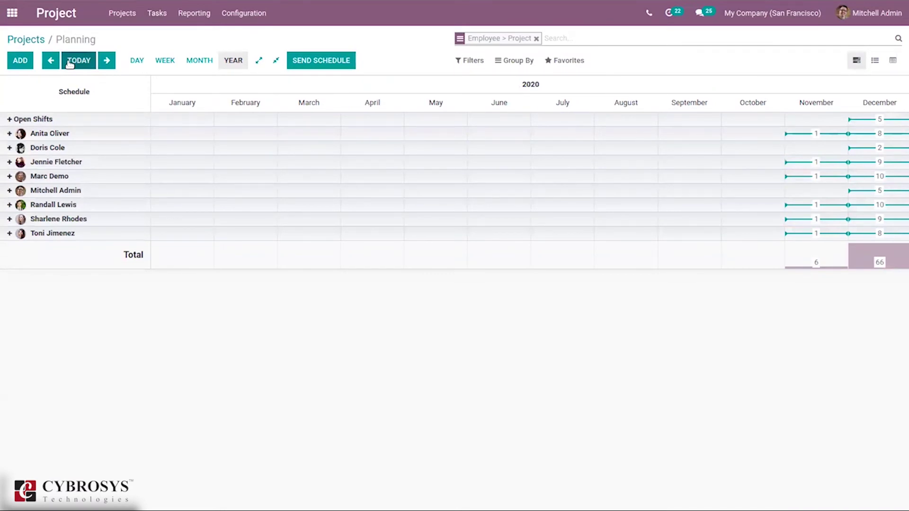
click(70, 63)
click(260, 61)
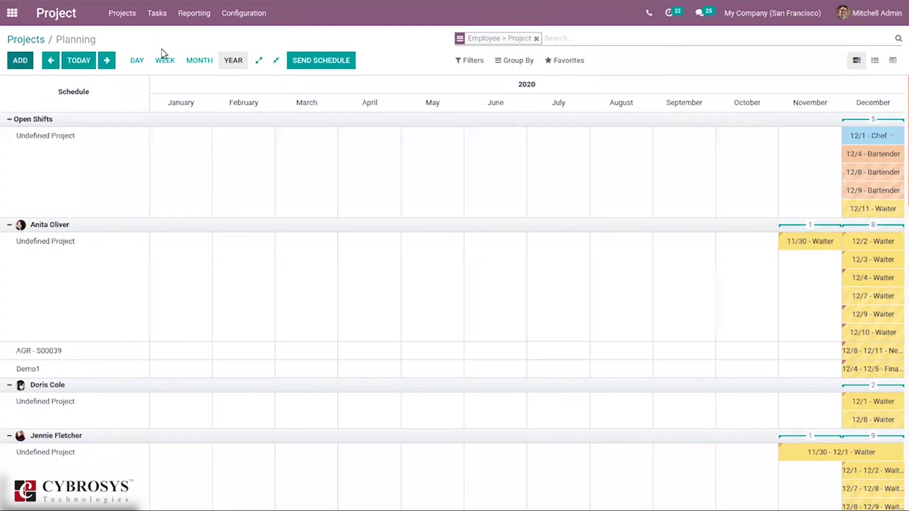
Step: Publish the 2020 planning and email it to the listed employees from Send Schedule
click(321, 61)
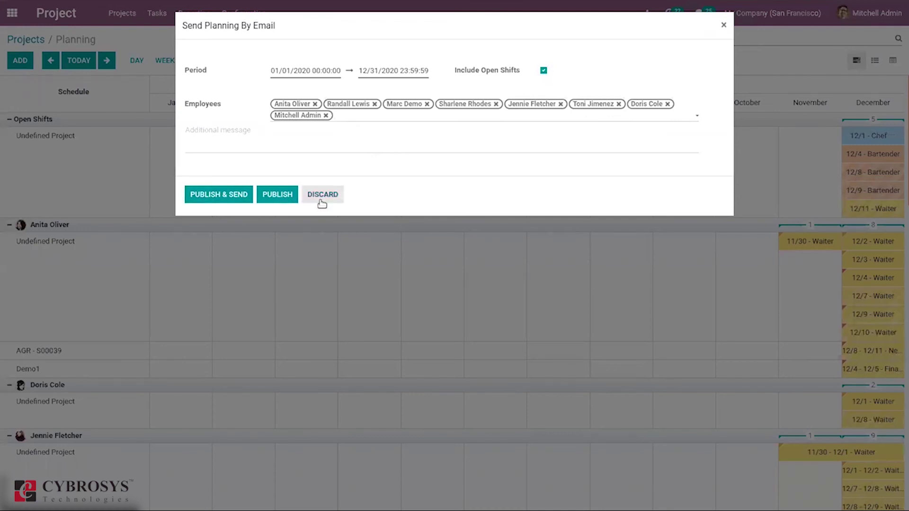
click(237, 202)
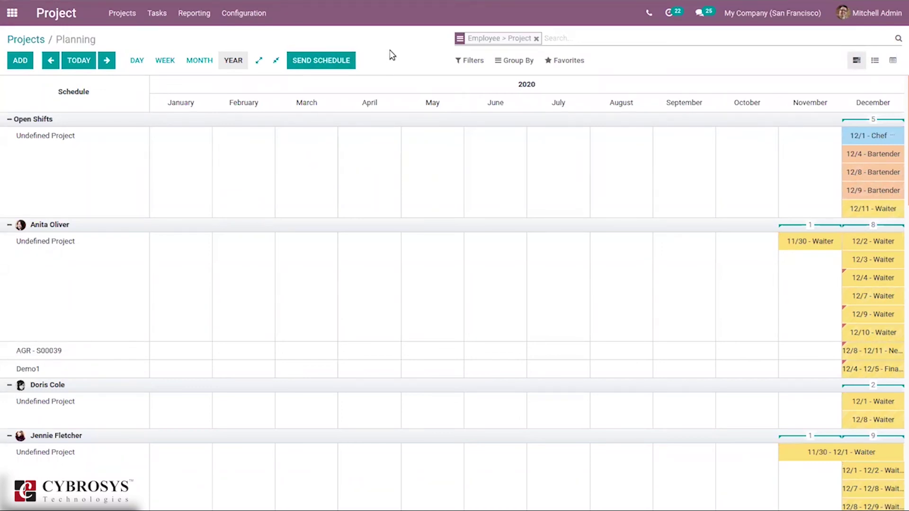
Step: Try the Published, Open Shifts and Past filters, ending with only Future applied
click(486, 62)
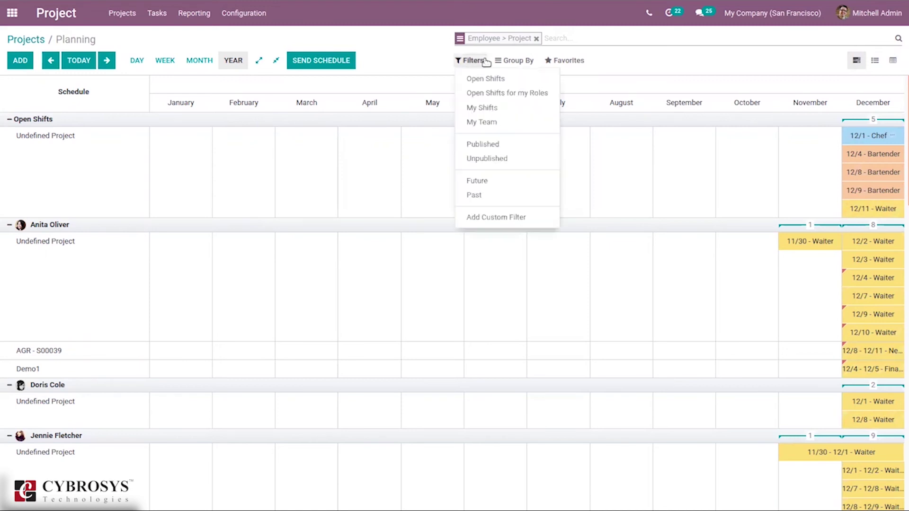
click(492, 145)
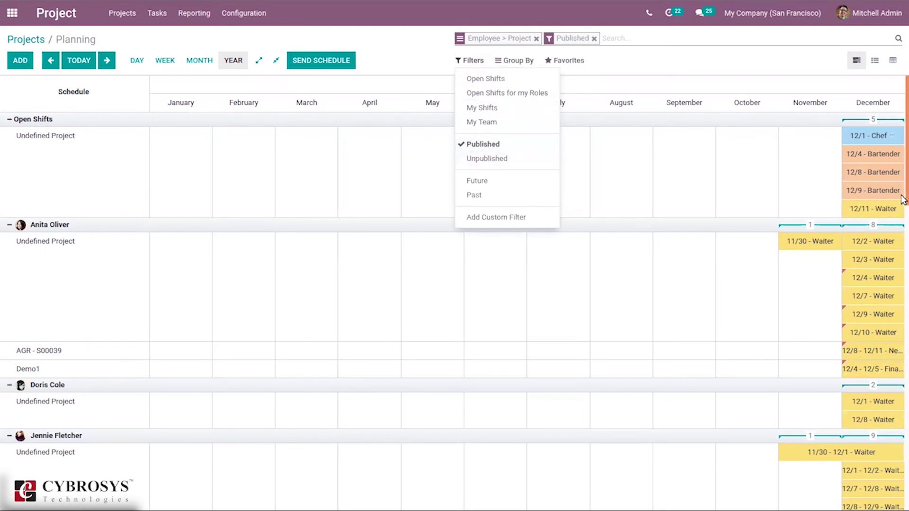
scroll(902, 168, down, 5)
scroll(902, 168, up, 5)
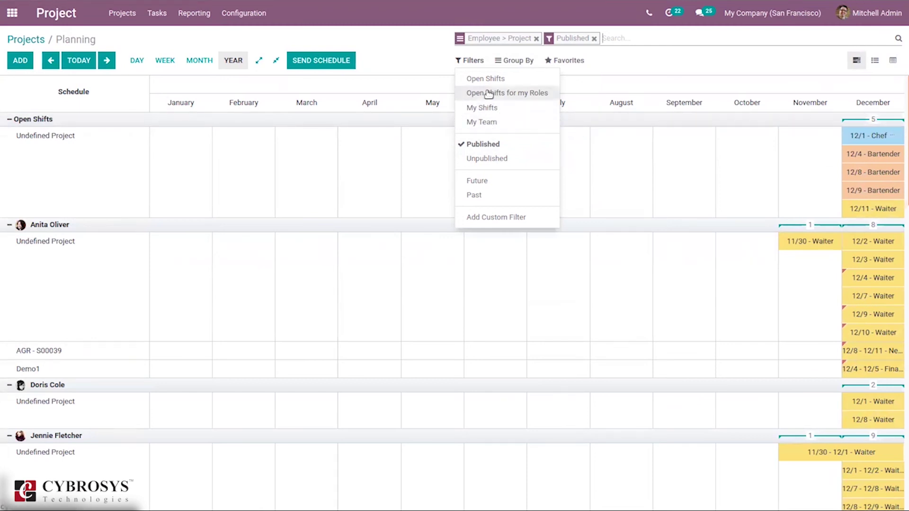
click(507, 83)
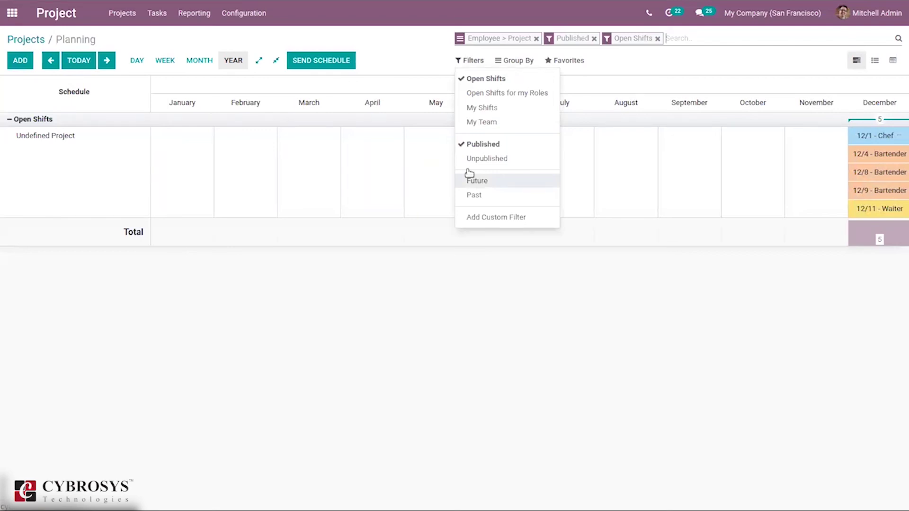
click(492, 197)
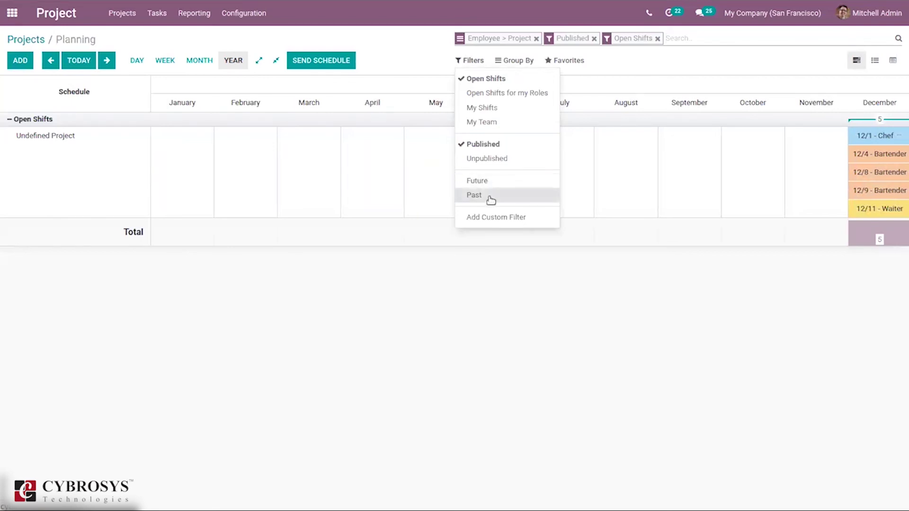
click(474, 145)
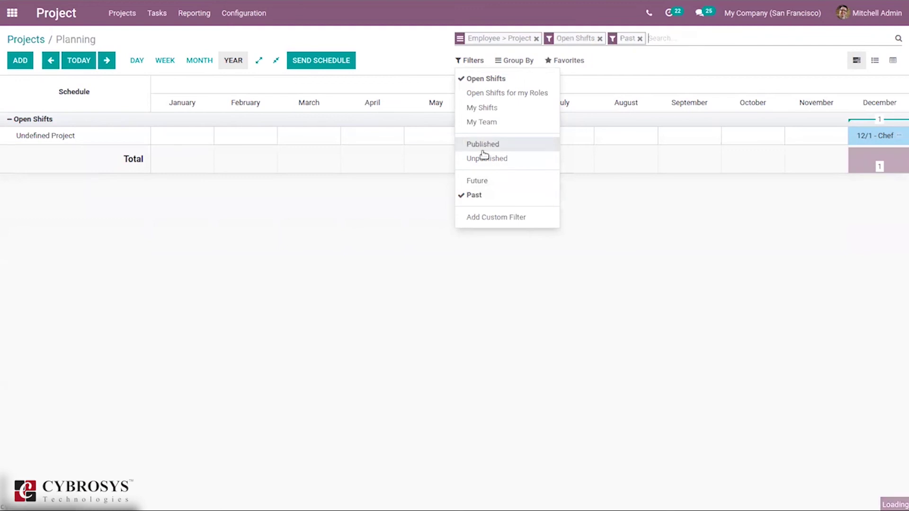
click(493, 186)
click(479, 195)
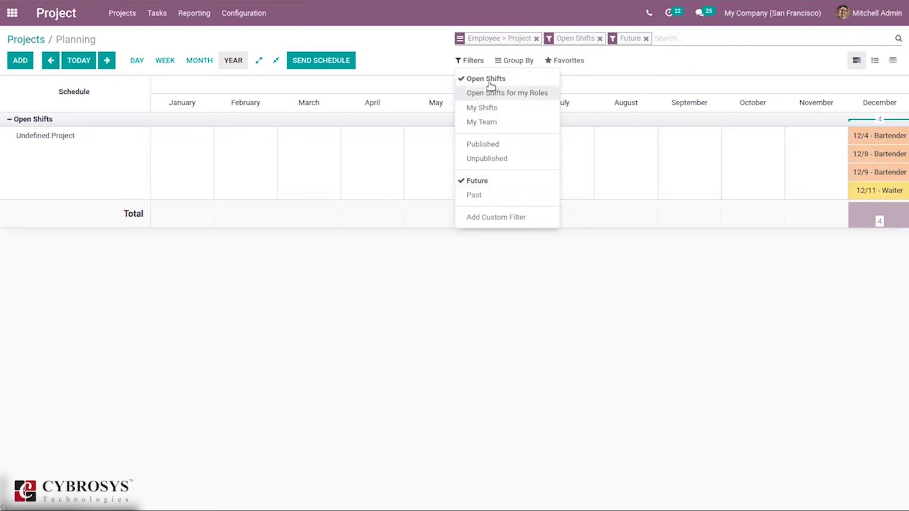
click(491, 79)
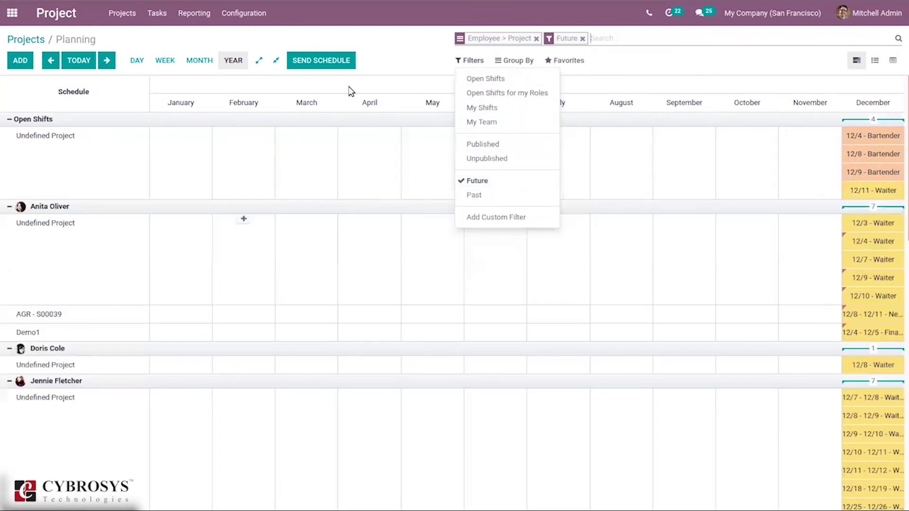
click(440, 66)
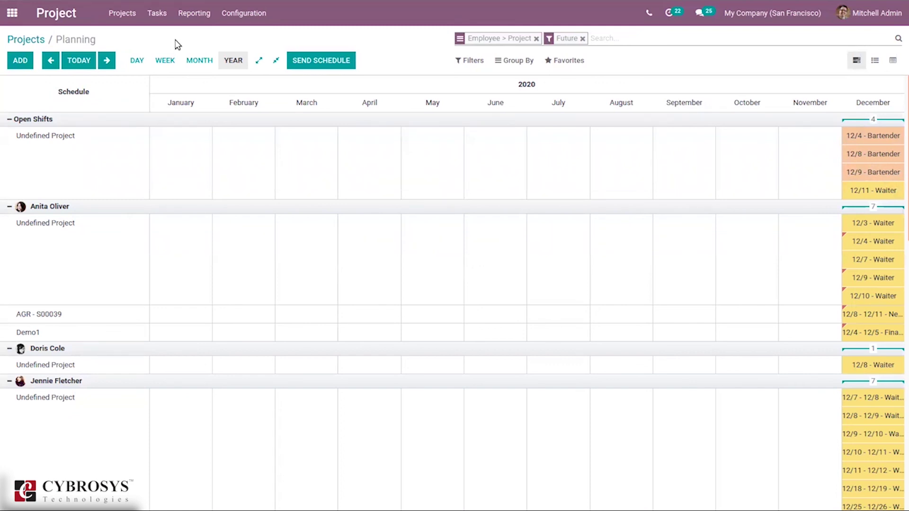
Step: Open the Timesheet and Planning Analysis report and chart Planned Hours
click(184, 11)
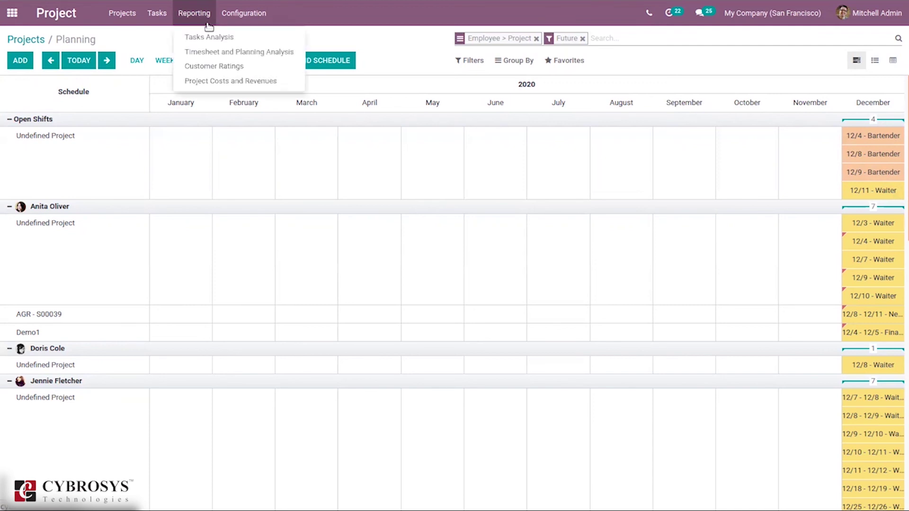
click(234, 53)
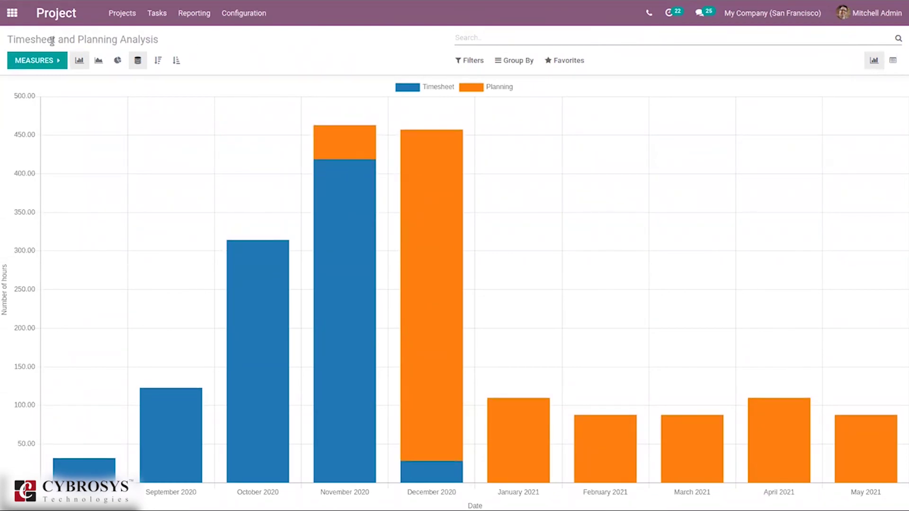
click(51, 59)
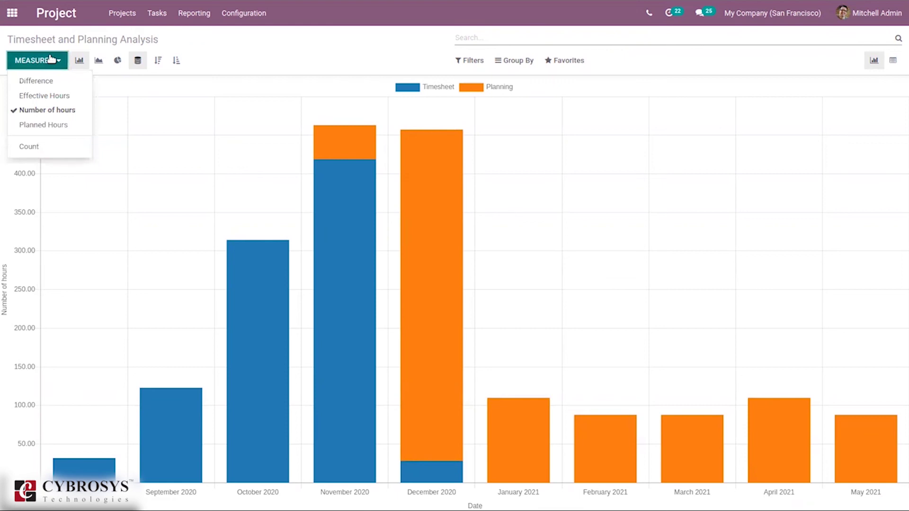
click(50, 95)
click(52, 110)
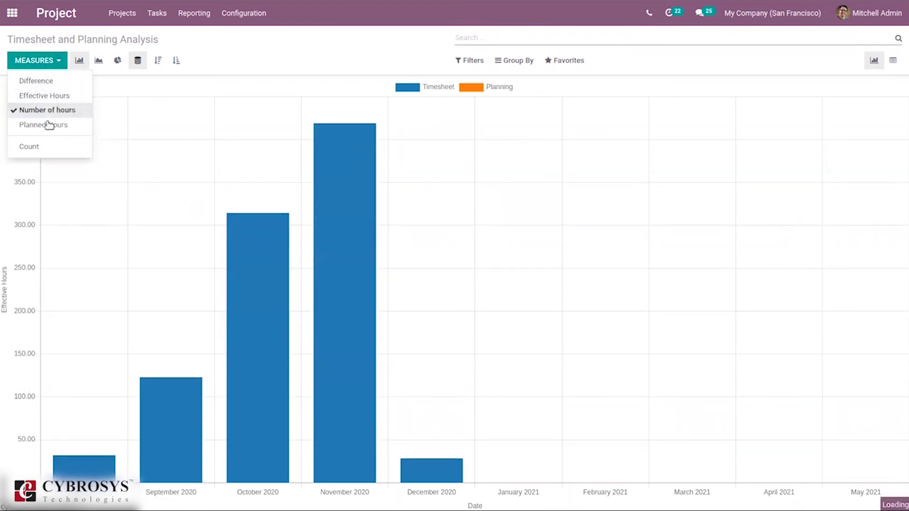
click(47, 147)
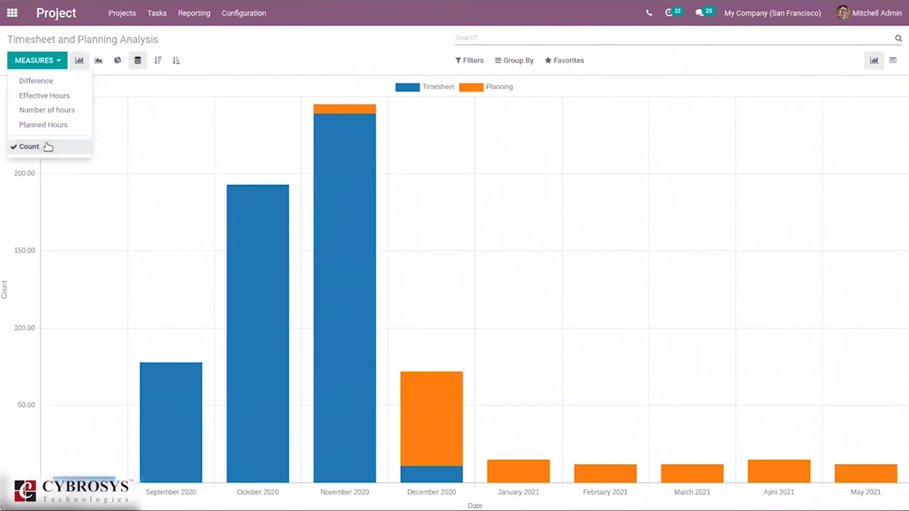
click(31, 83)
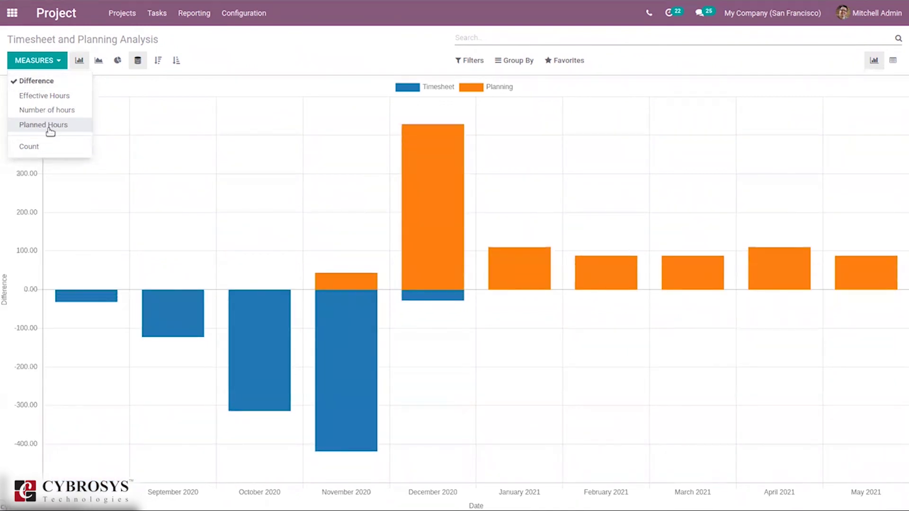
click(49, 129)
click(276, 67)
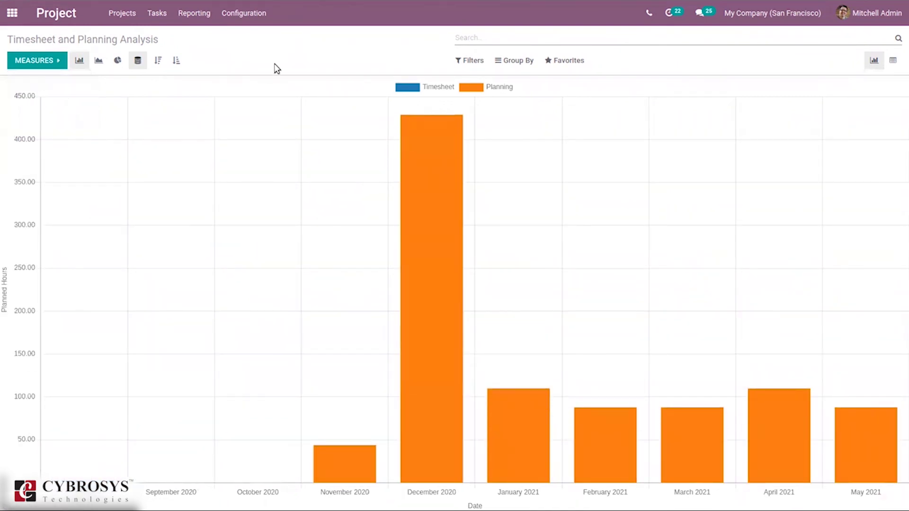
Step: Show the report as a pie chart grouped by Employee
click(115, 60)
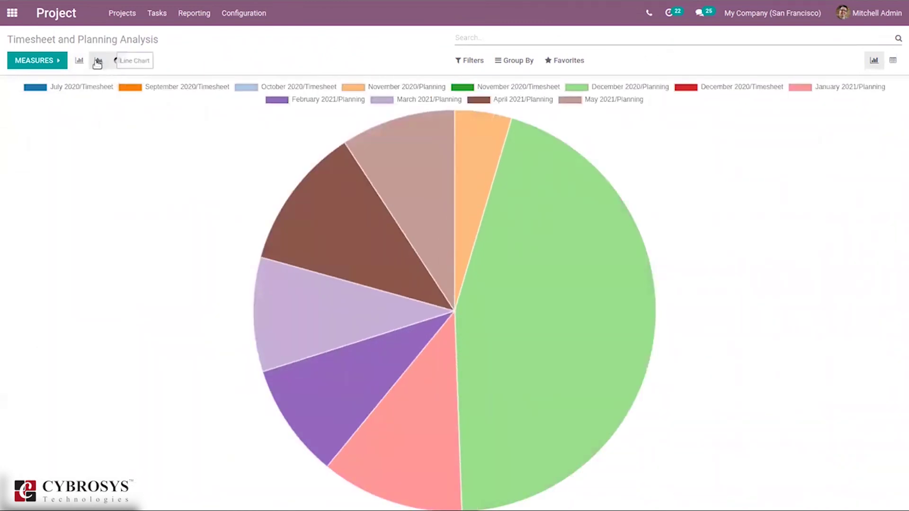
click(97, 62)
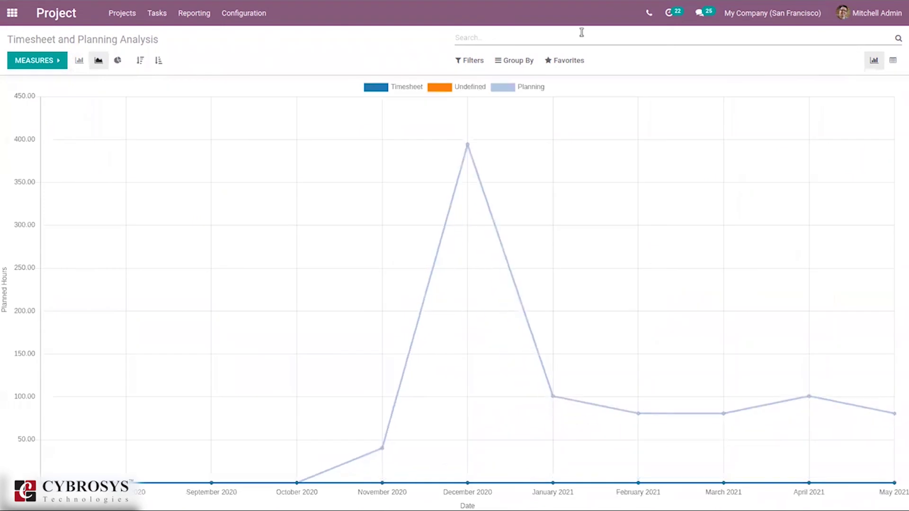
click(117, 60)
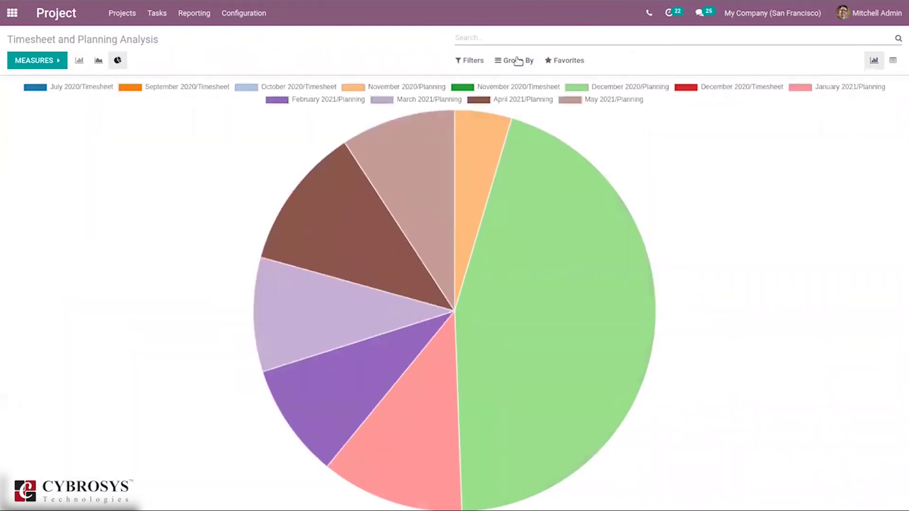
click(521, 62)
click(523, 78)
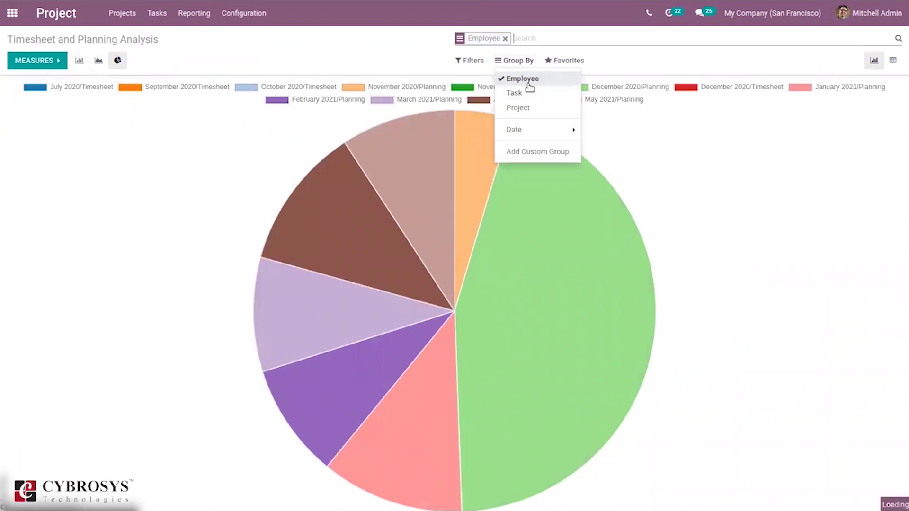
click(469, 62)
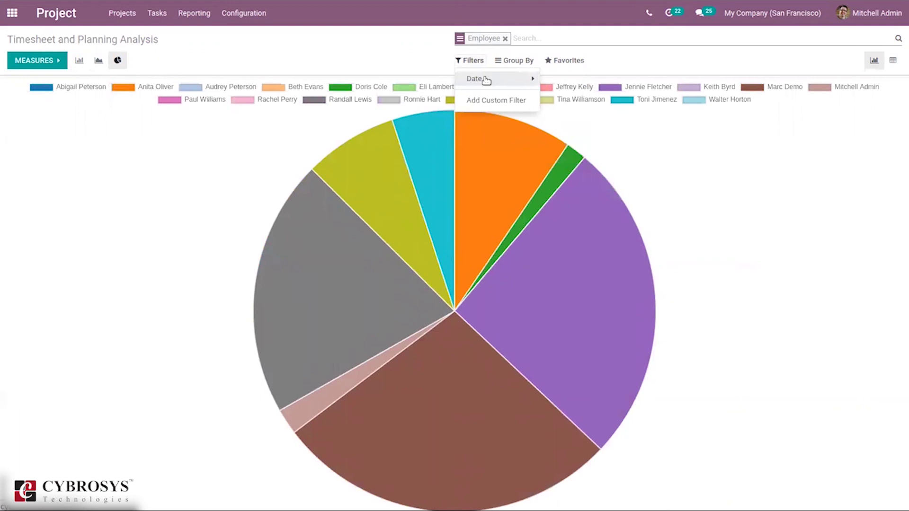
click(688, 57)
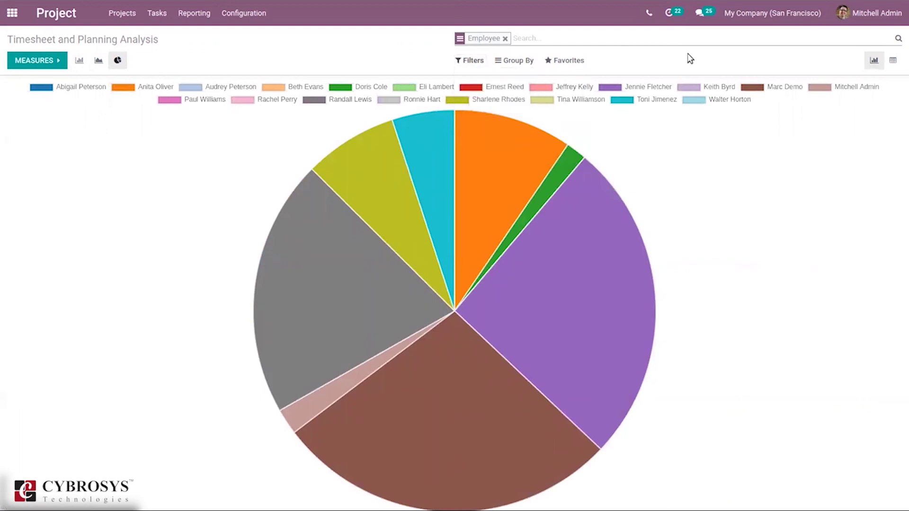
Step: Switch the report to the pivot table of planned, effective and difference hours
click(893, 60)
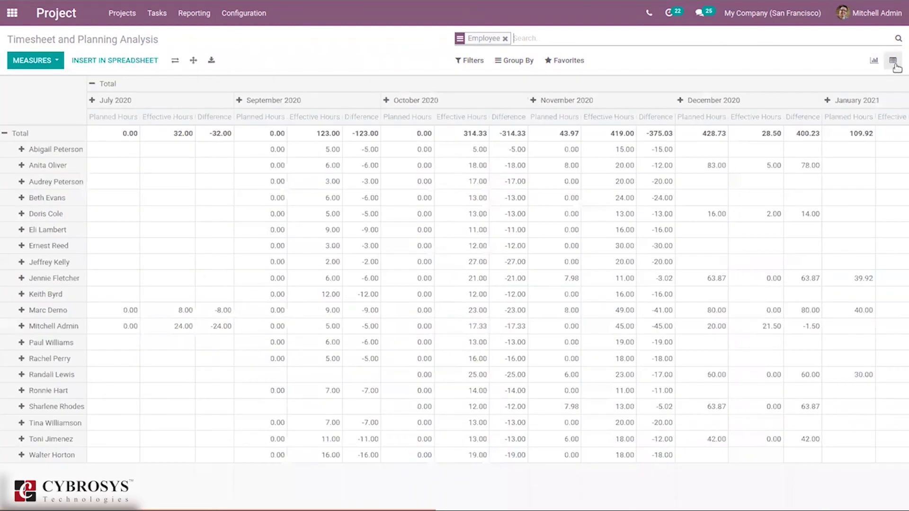